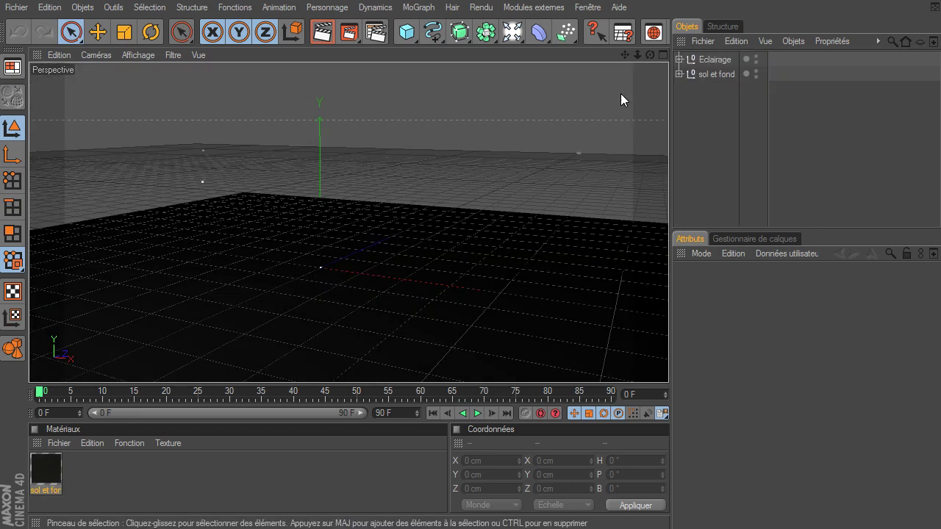
Orbit the view and render a quick preview of the floor and background
drag(654, 56, 668, 364)
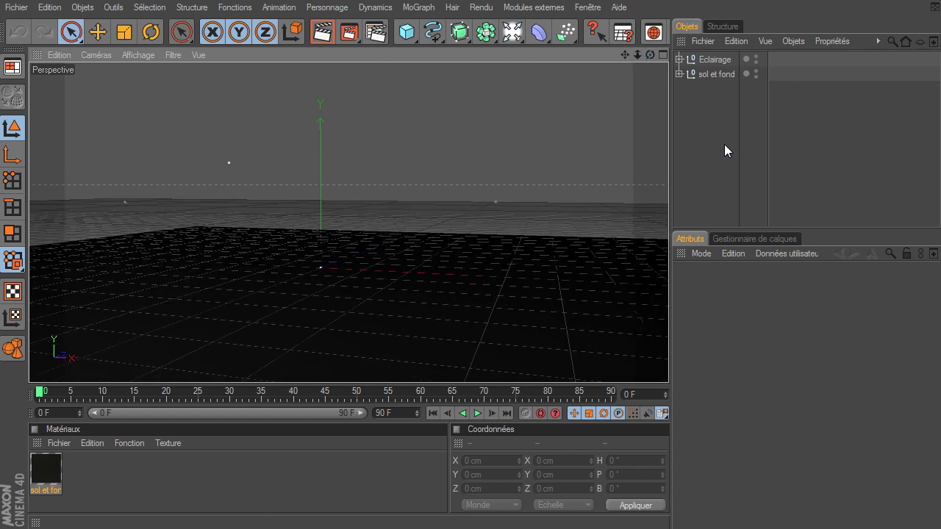
click(321, 32)
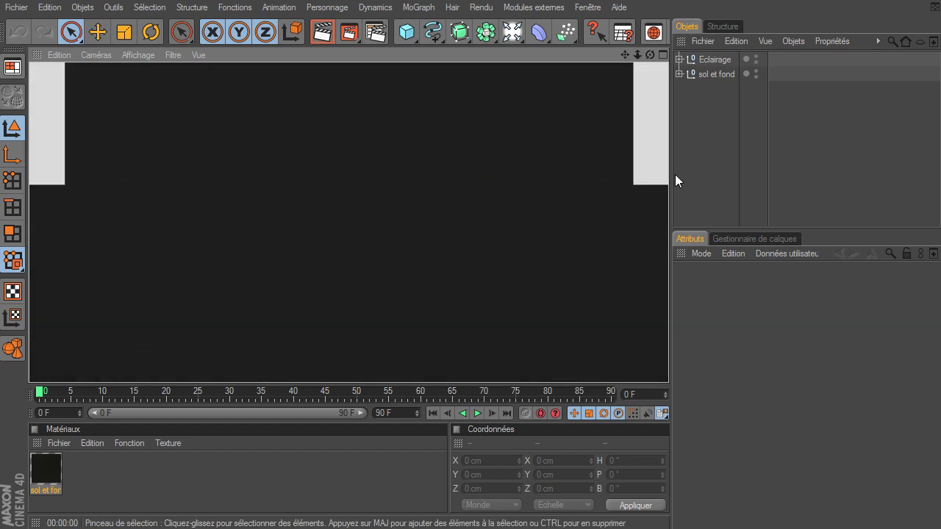
click(684, 171)
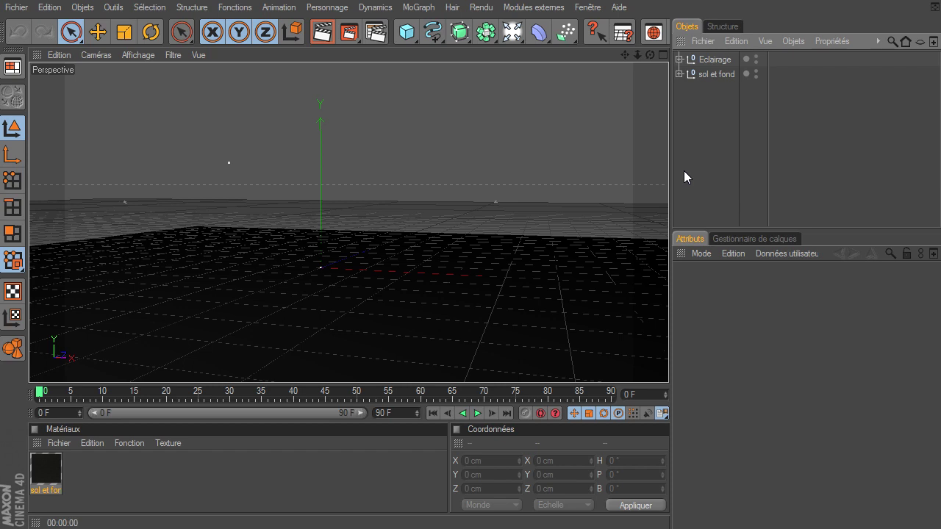
Give the Sol floor object a Corps rigide dynamics tag
click(679, 73)
click(700, 104)
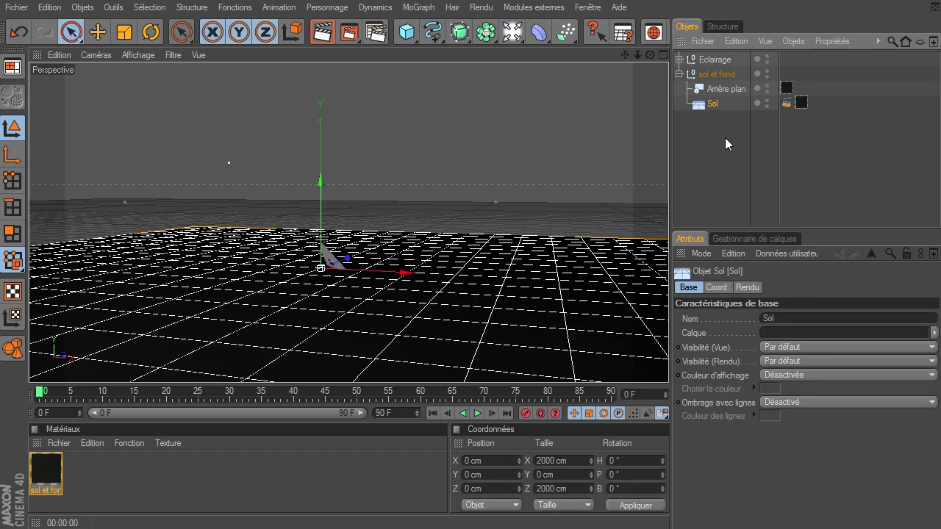
right_click(704, 104)
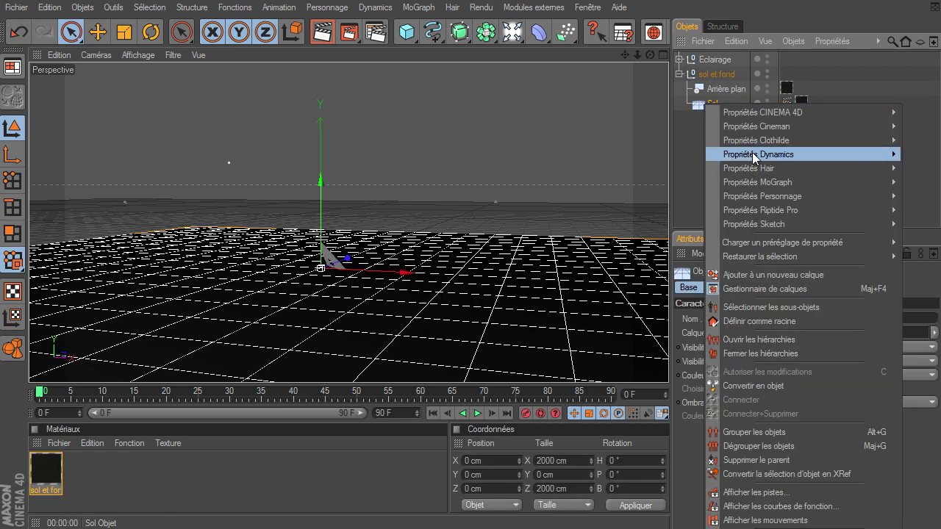
mouse_move(758, 181)
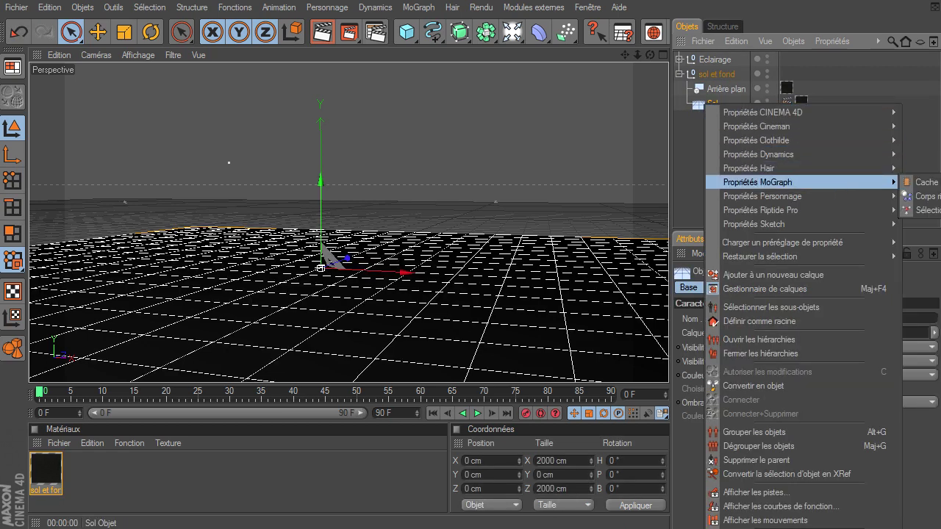
click(925, 196)
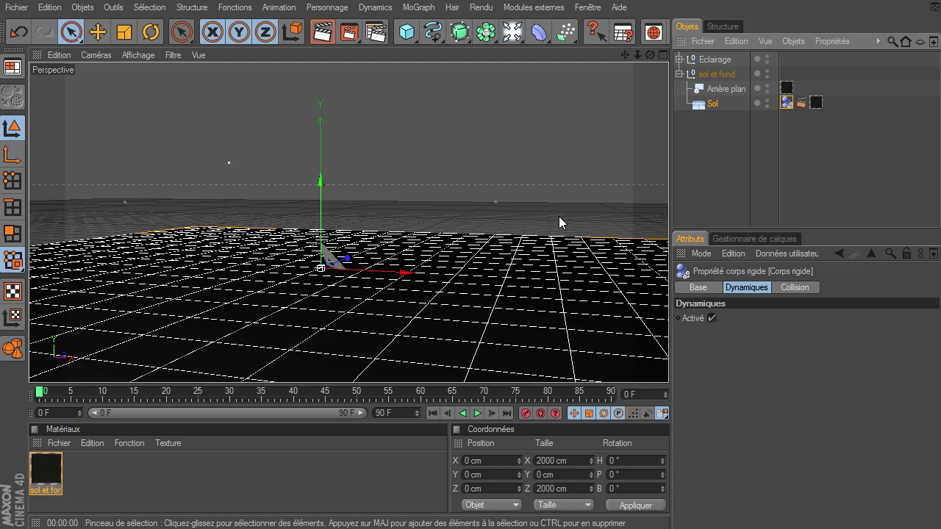
click(678, 74)
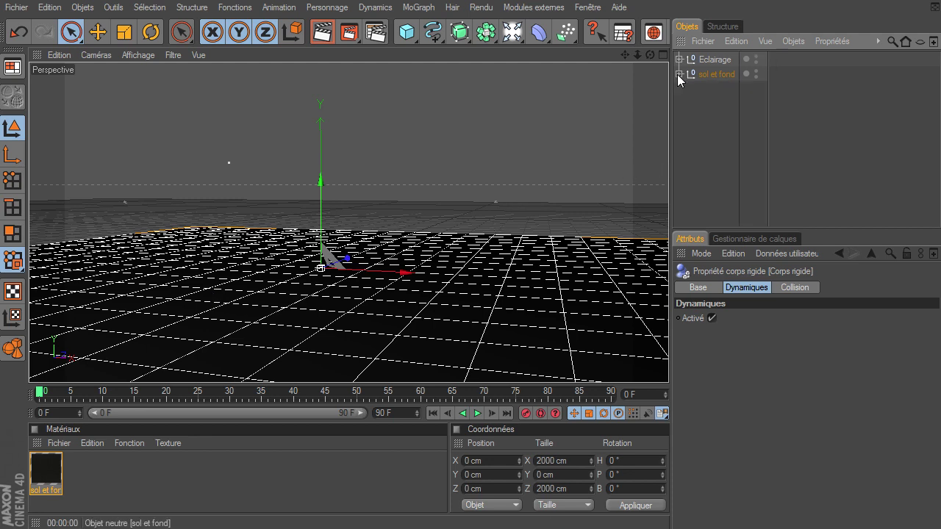
click(693, 143)
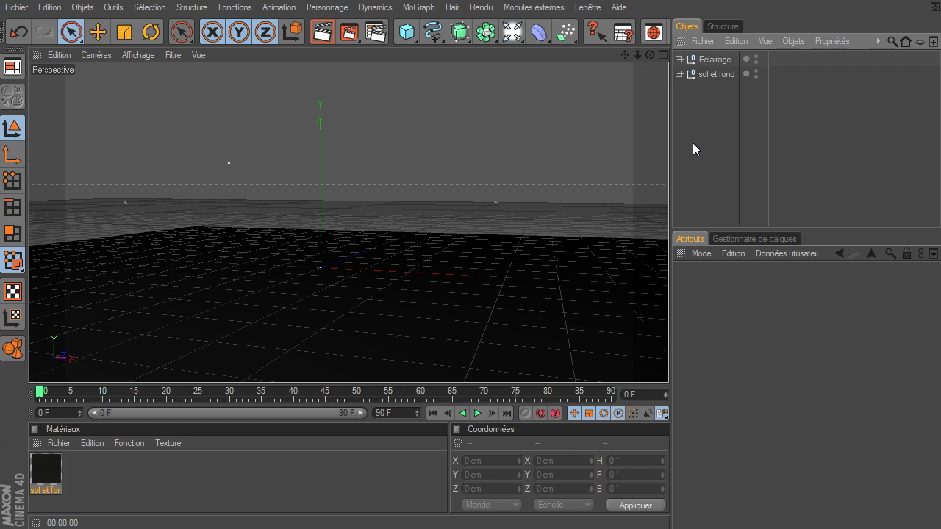
Set the scene end frame and the preview range to 300 F
double_click(382, 413)
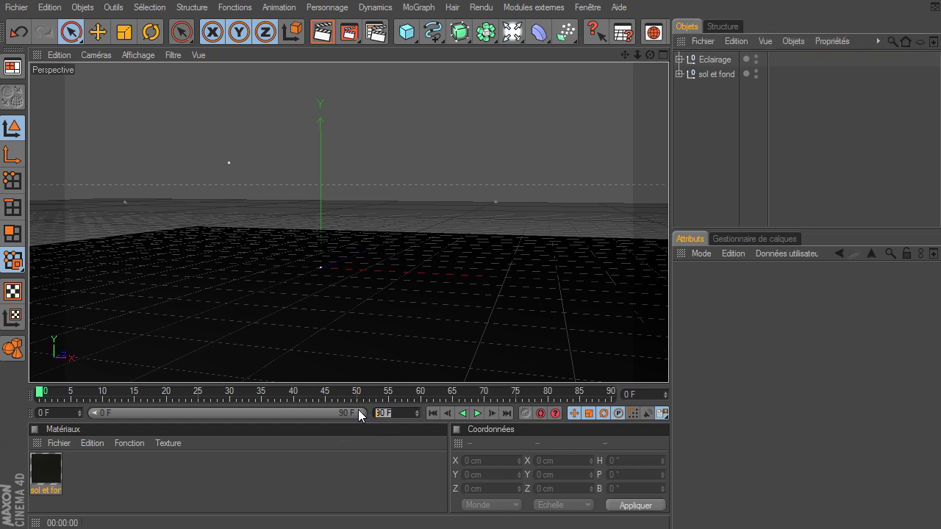
text(300)
click(247, 461)
drag(195, 410, 377, 416)
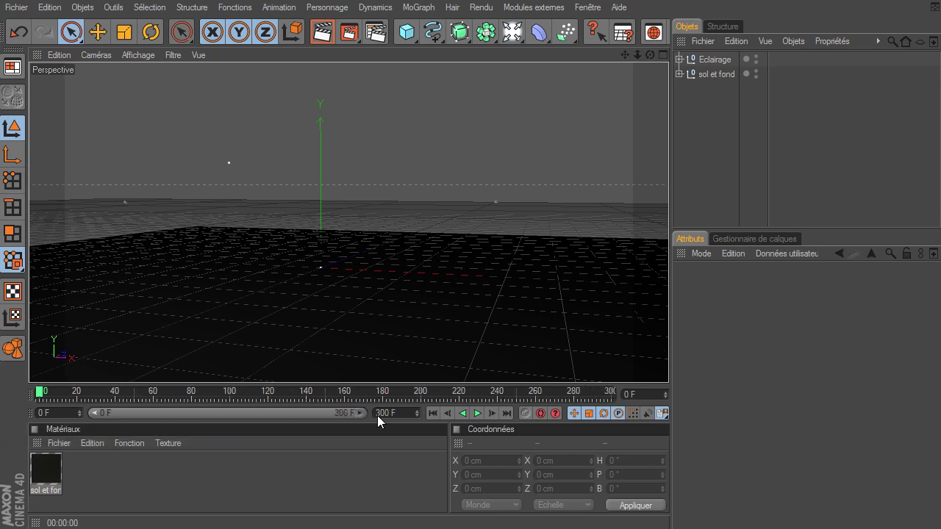
click(354, 493)
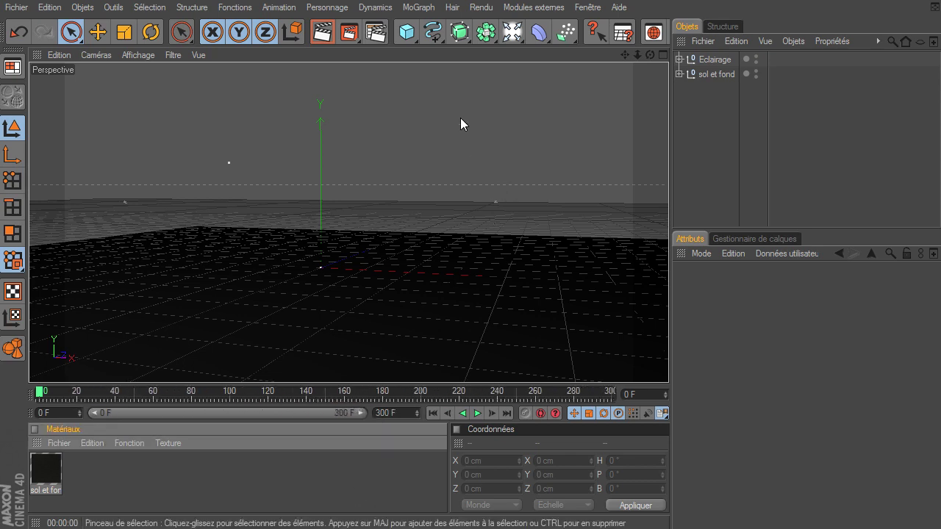
Add a MoGraph Objet Texte, centre-aligned, in the Guardian font
click(426, 9)
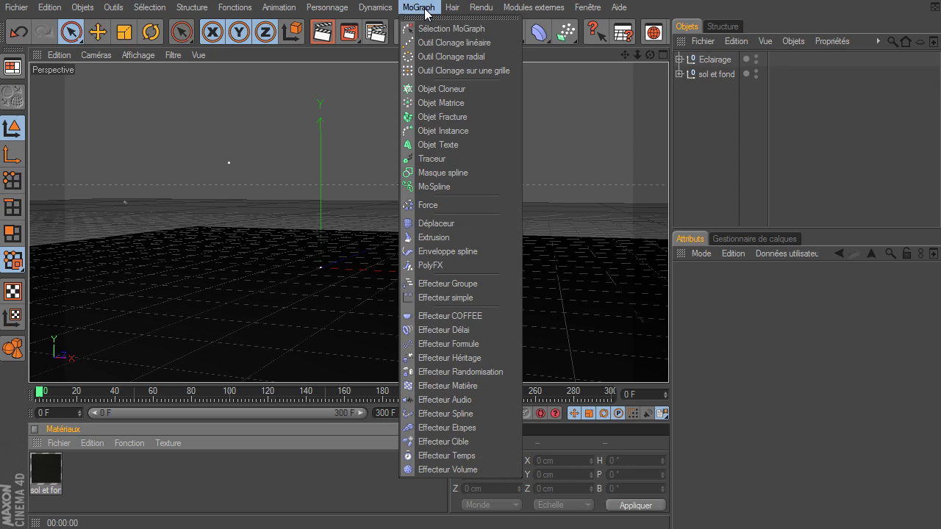
click(436, 147)
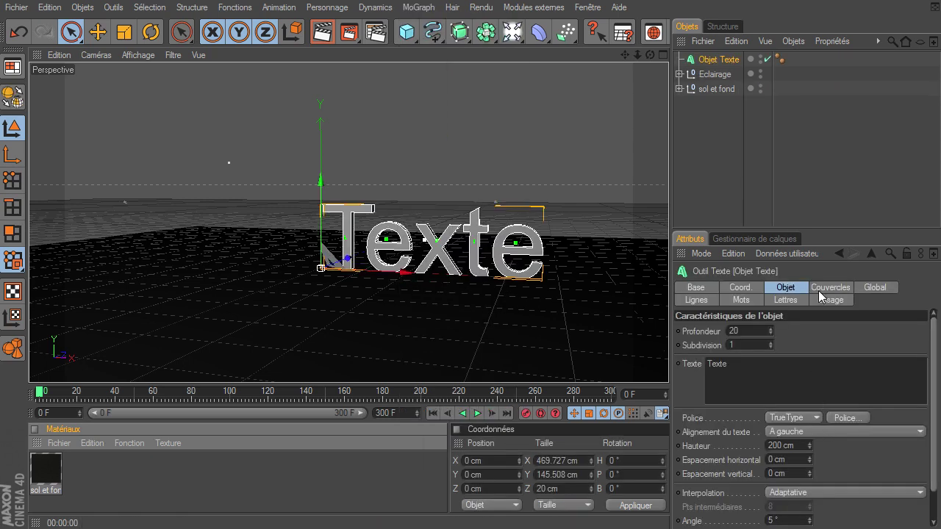
drag(821, 228, 820, 149)
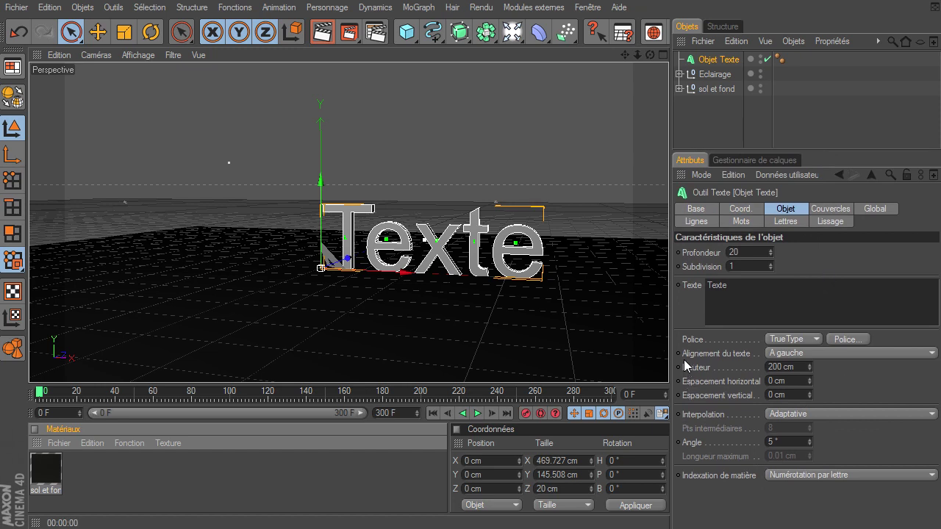
click(824, 356)
click(822, 379)
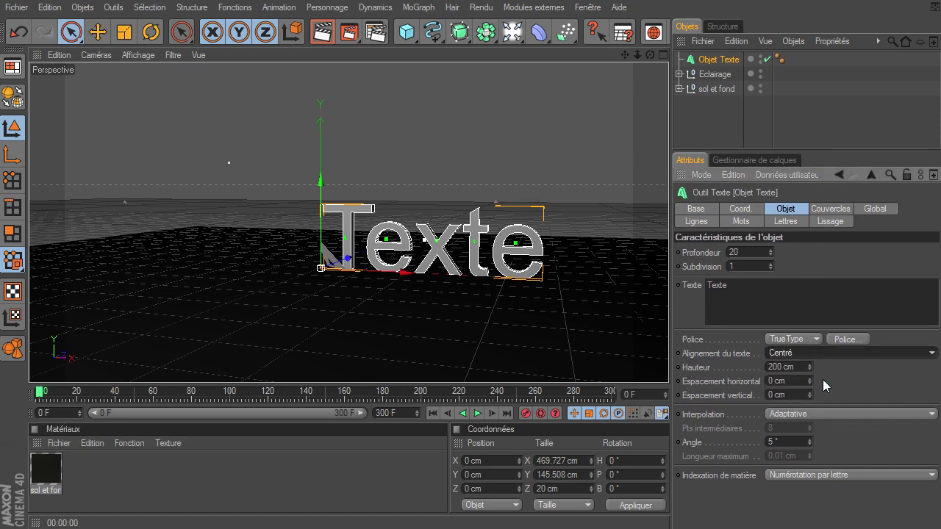
click(844, 339)
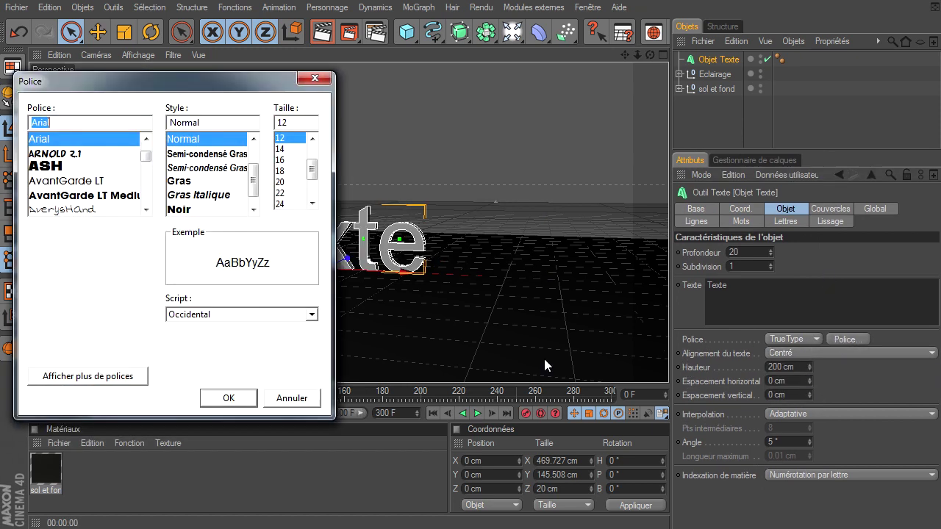
text(gua)
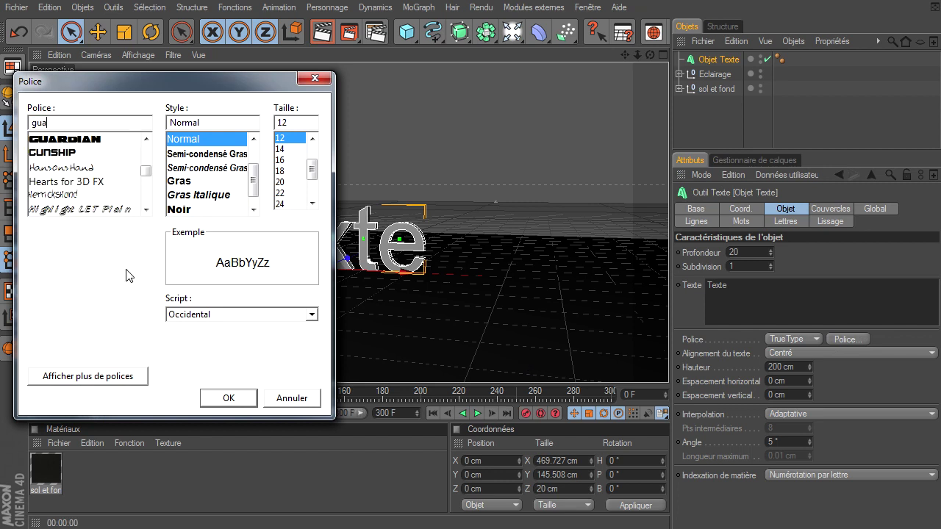
click(71, 142)
click(241, 398)
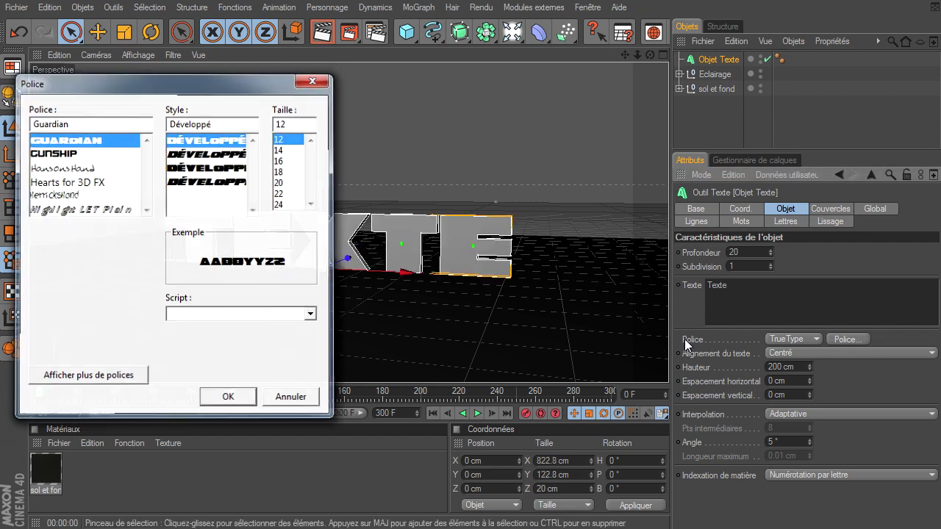
Set the text depth to 60 and give both front and back a Couvercle et biseau
double_click(751, 253)
text(60)
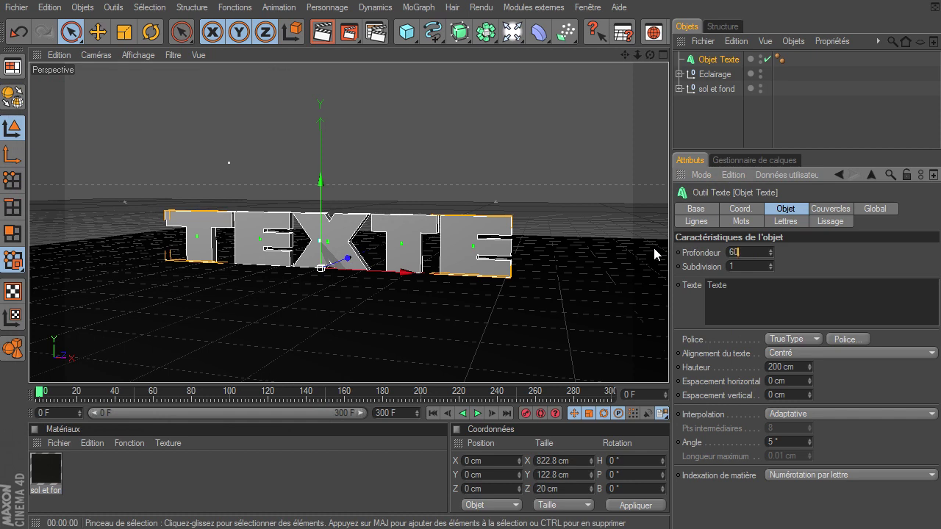
key(Return)
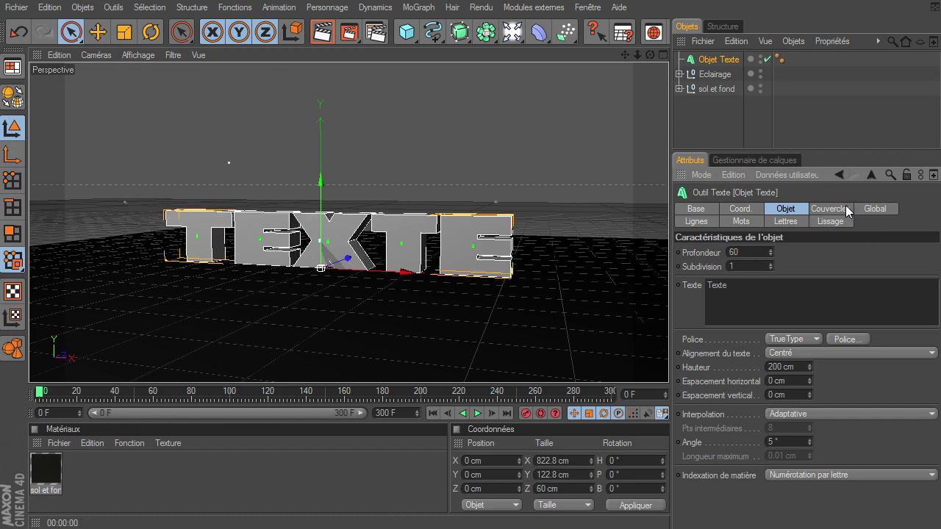
click(844, 209)
click(828, 252)
click(824, 309)
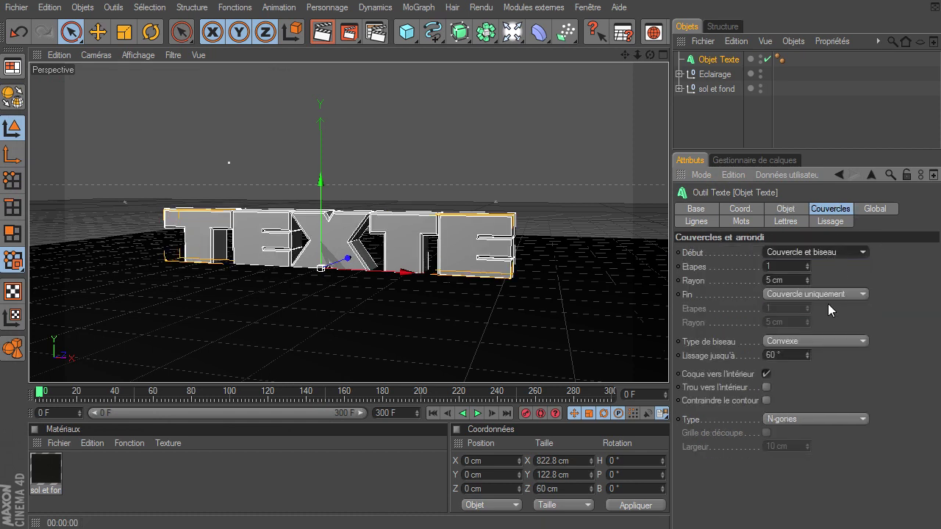
click(829, 295)
click(834, 352)
Set the bevel to 3 steps with a 2 cm radius
double_click(790, 267)
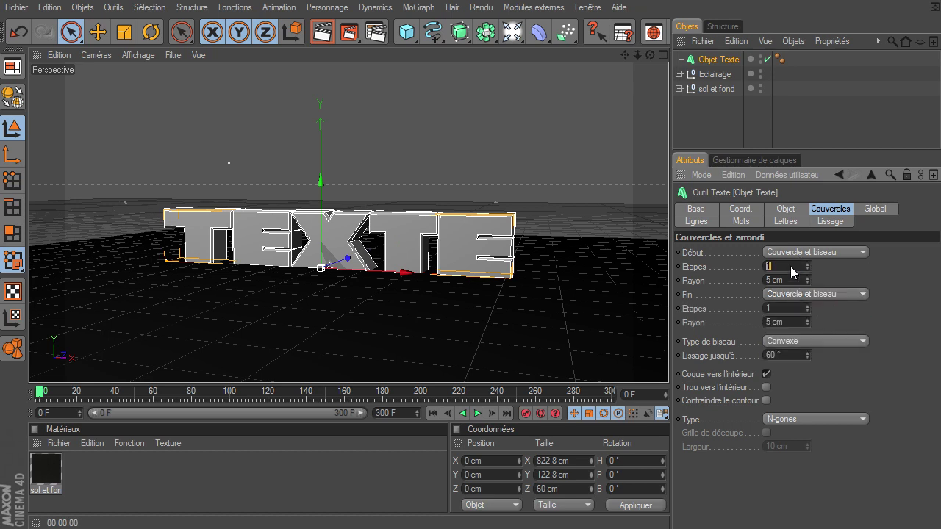
text(32)
text(3)
key(Return)
double_click(797, 321)
text(2)
key(Return)
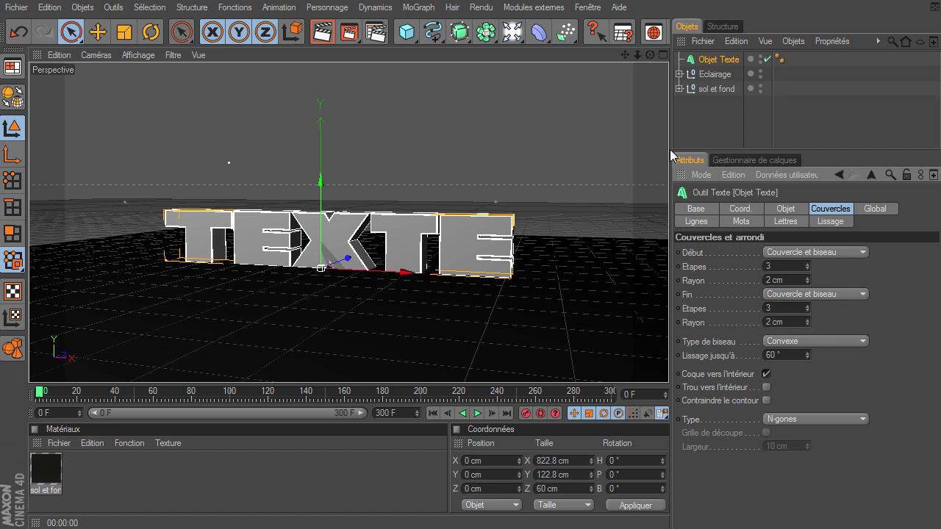
Replace the placeholder text with 'mograph'
click(796, 209)
double_click(717, 285)
text(mograph)
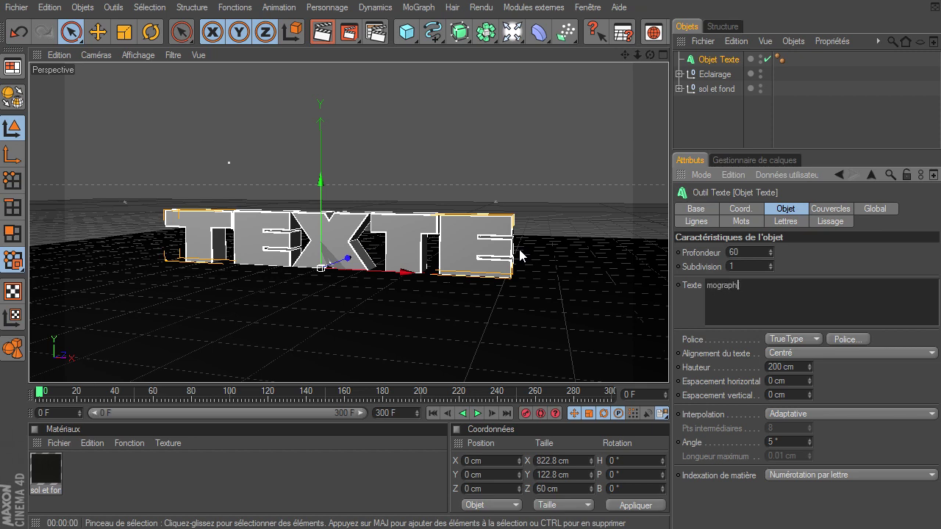
Deselect the text and orbit the view to frame the whole MOGRAPH text
click(712, 105)
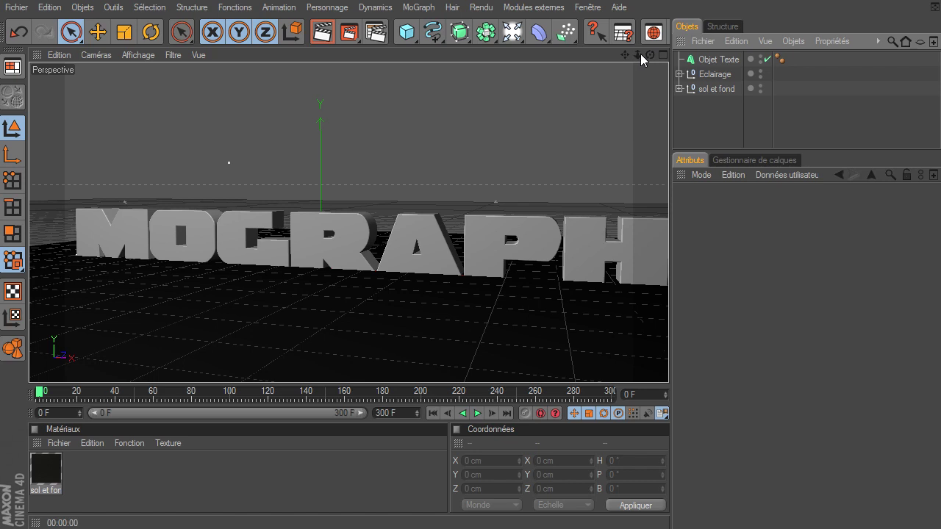
drag(640, 53, 657, 364)
drag(650, 54, 668, 364)
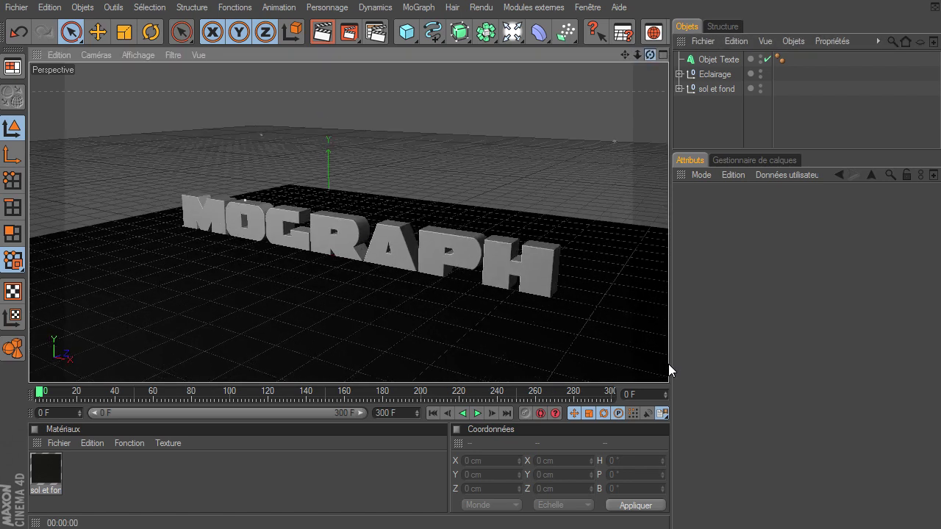
drag(650, 55, 668, 364)
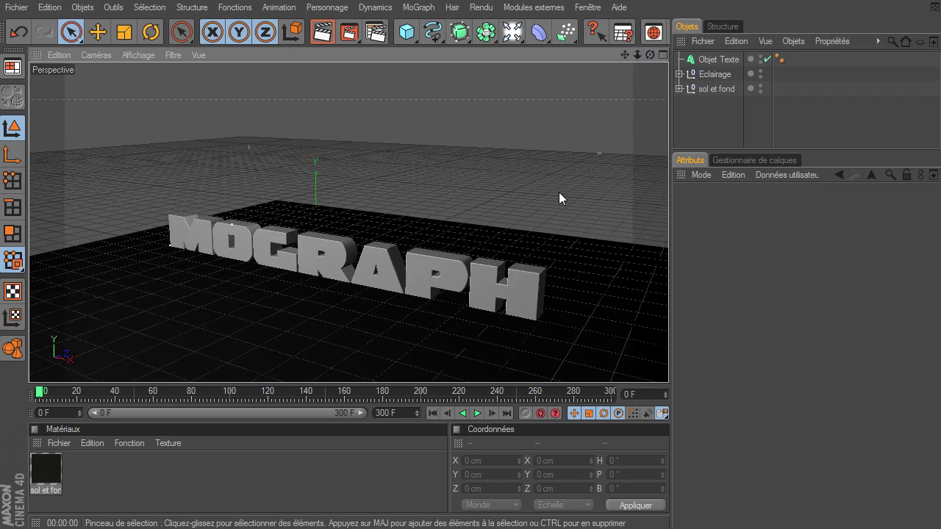
Set the MOGRAPH text's Position Y to 2 cm, then reframe the view
click(711, 60)
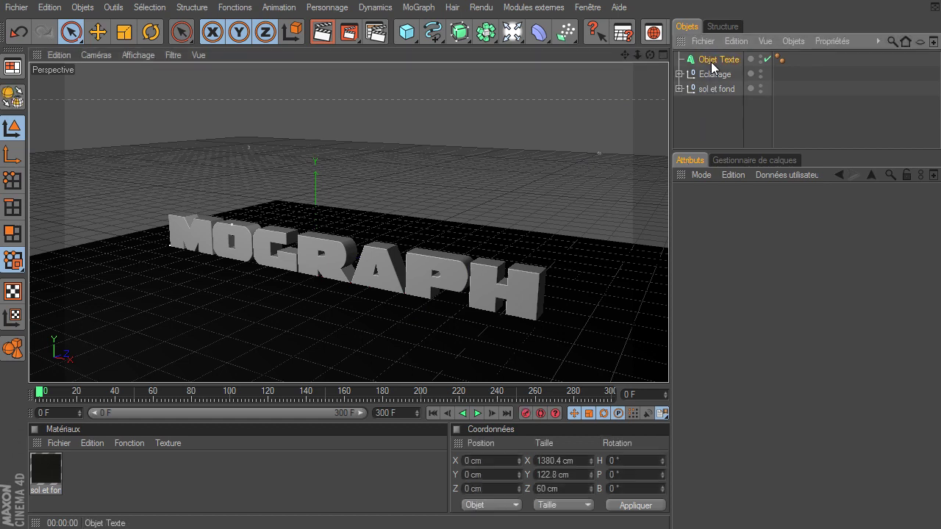
middle_drag(580, 39, 488, 51)
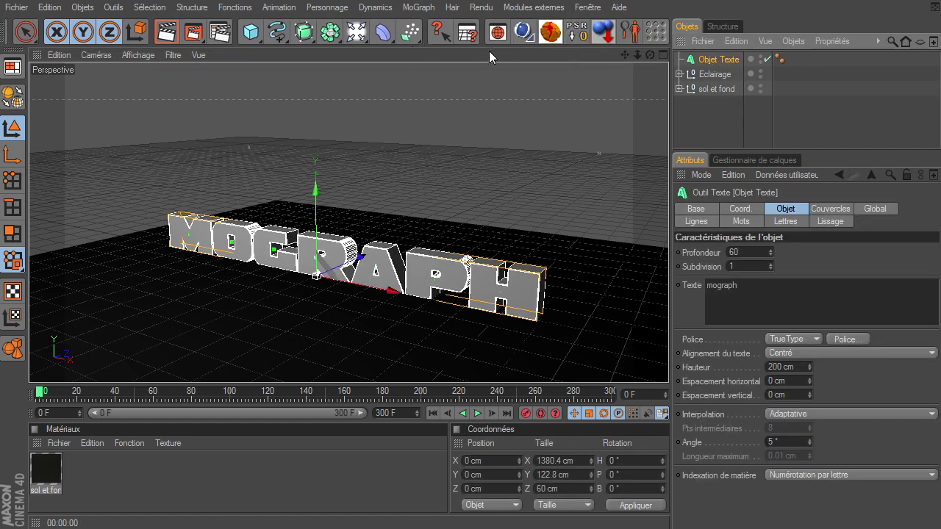
click(605, 33)
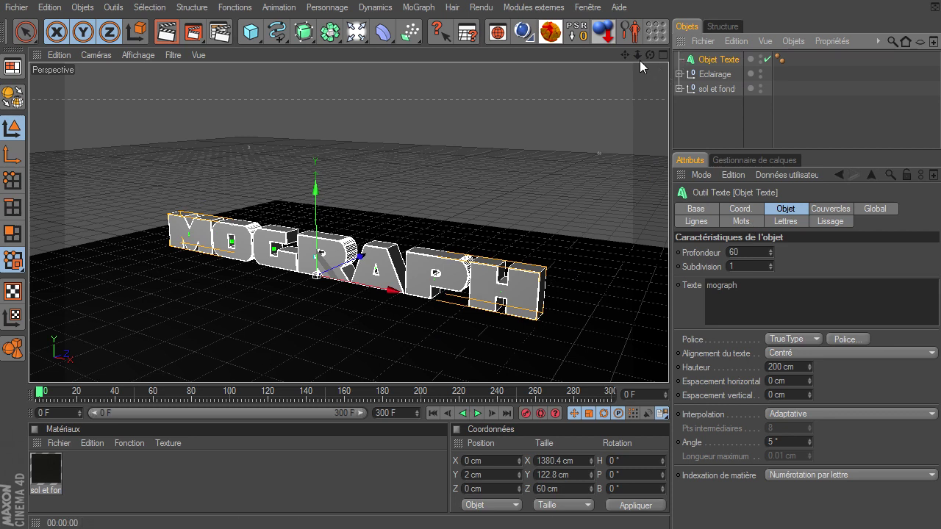
drag(624, 54, 630, 52)
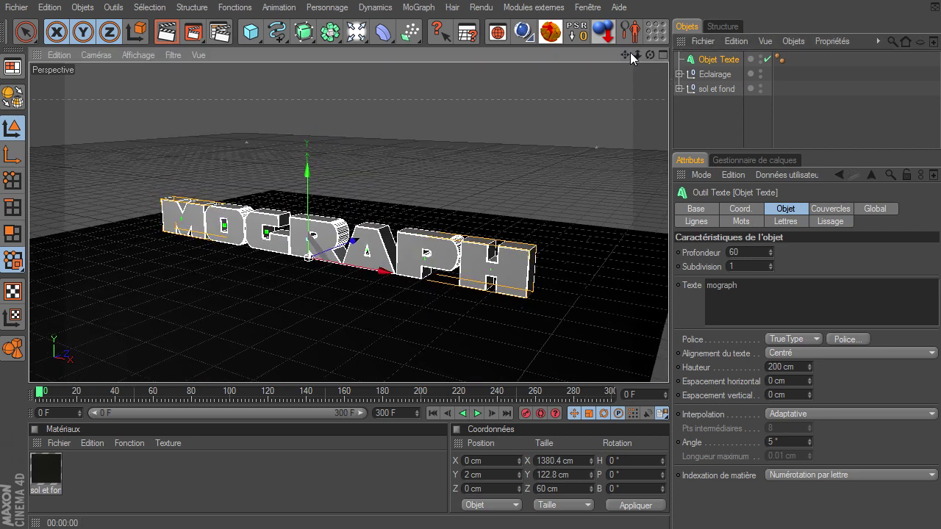
mouse_move(668, 364)
mouse_down()
mouse_move(650, 58)
mouse_move(626, 68)
mouse_up()
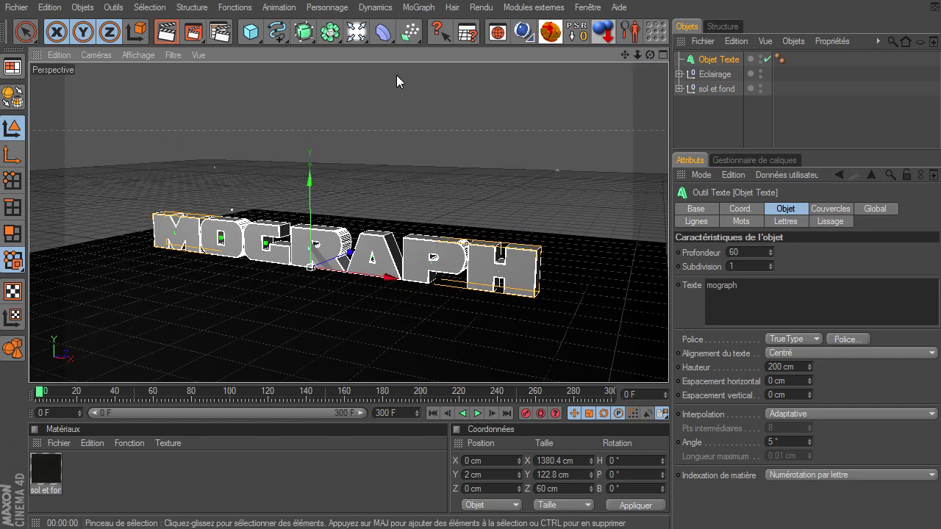
Create material 'Mat', apply it to the MOGRAPH text, and colour it blue (R 72, V 87, B 227)
double_click(132, 469)
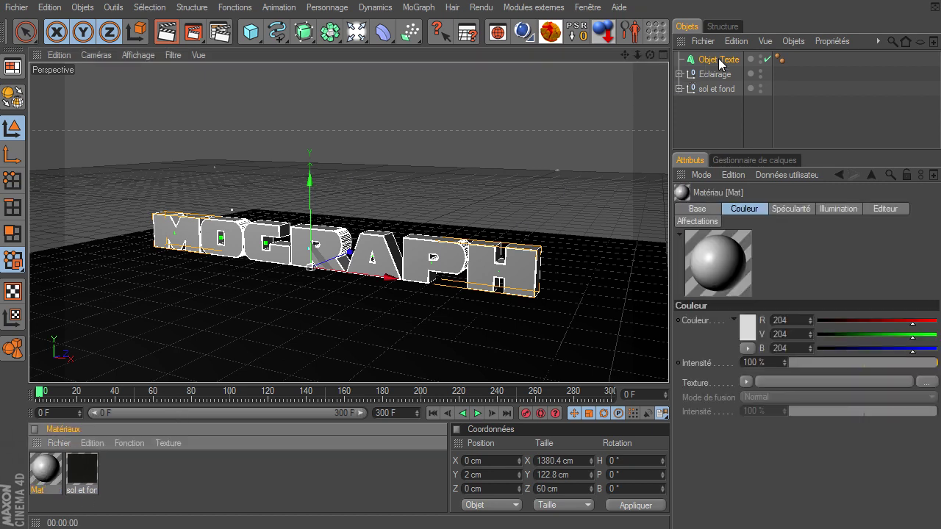
drag(46, 471, 720, 61)
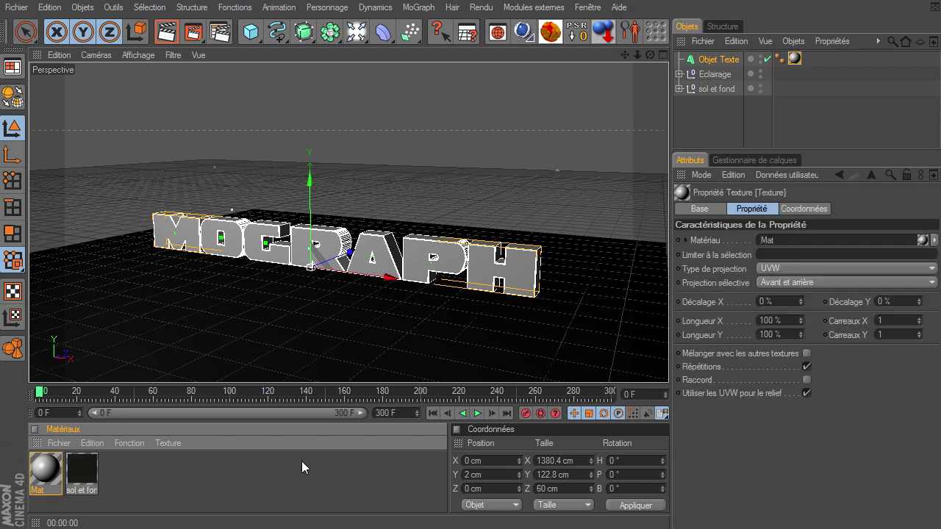
double_click(42, 475)
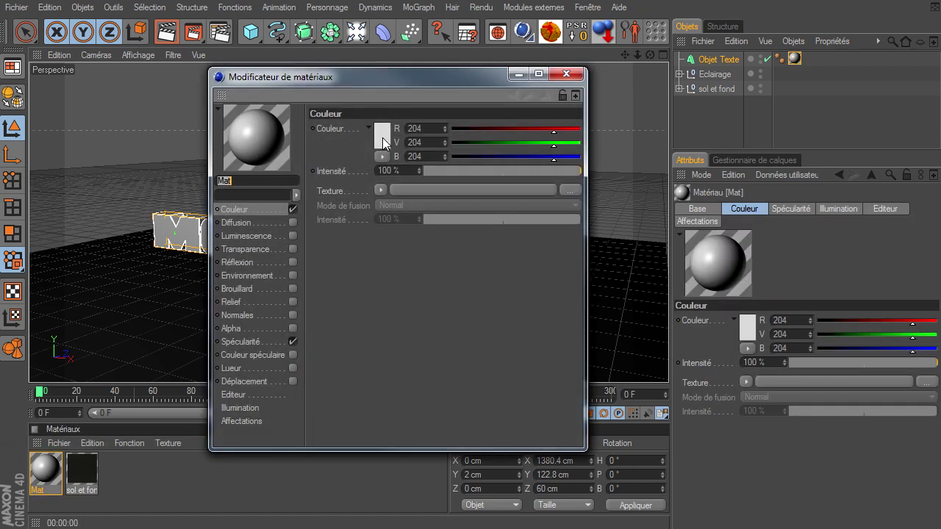
click(386, 140)
drag(373, 94, 435, 93)
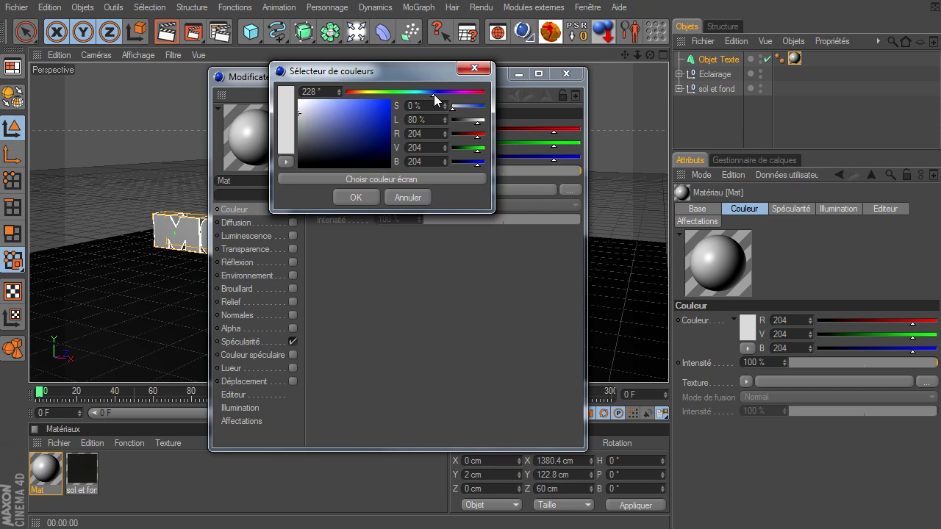
drag(375, 130, 362, 108)
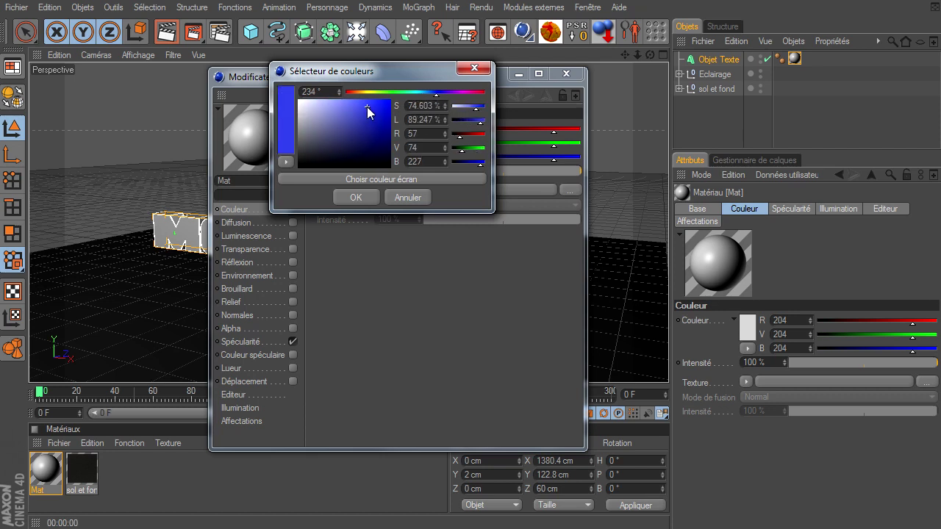
click(351, 195)
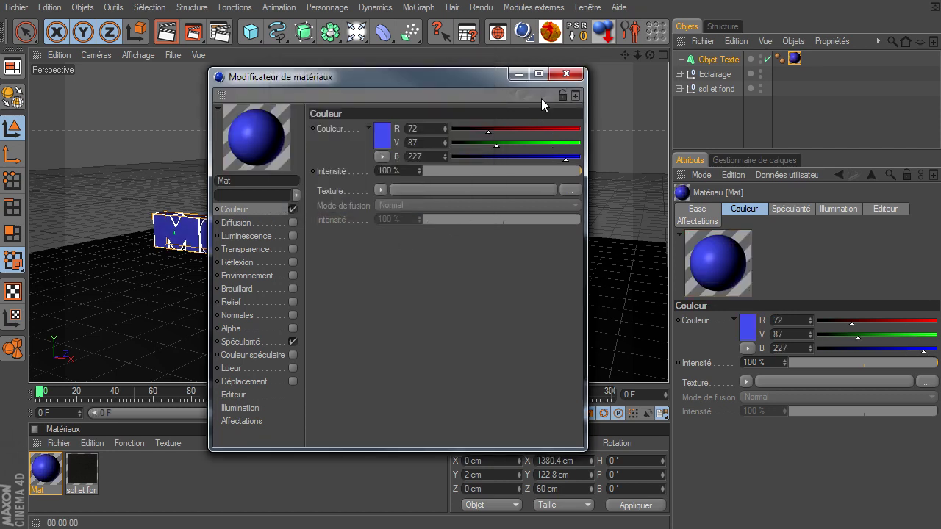
click(566, 74)
Create 'Mat.1', apply it to the MOGRAPH text, and lighten its colour to RGB 227
double_click(191, 491)
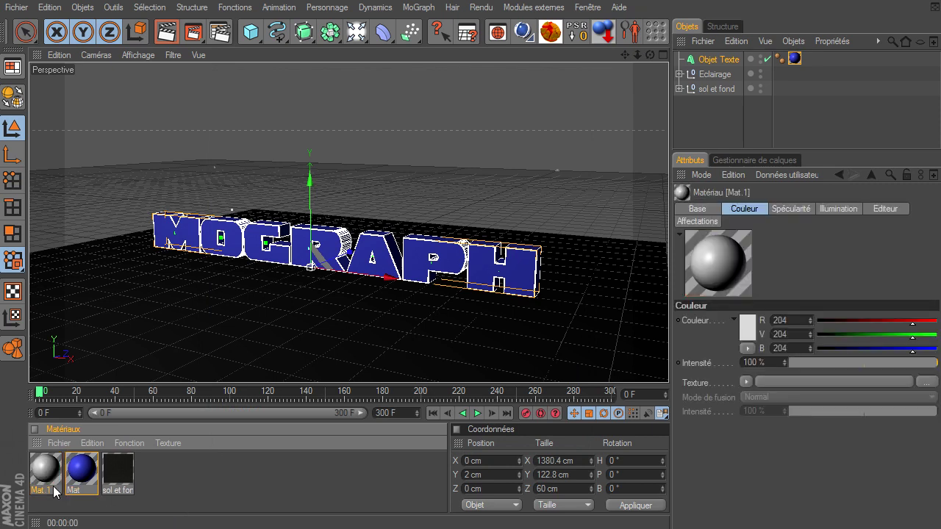
drag(728, 68, 727, 65)
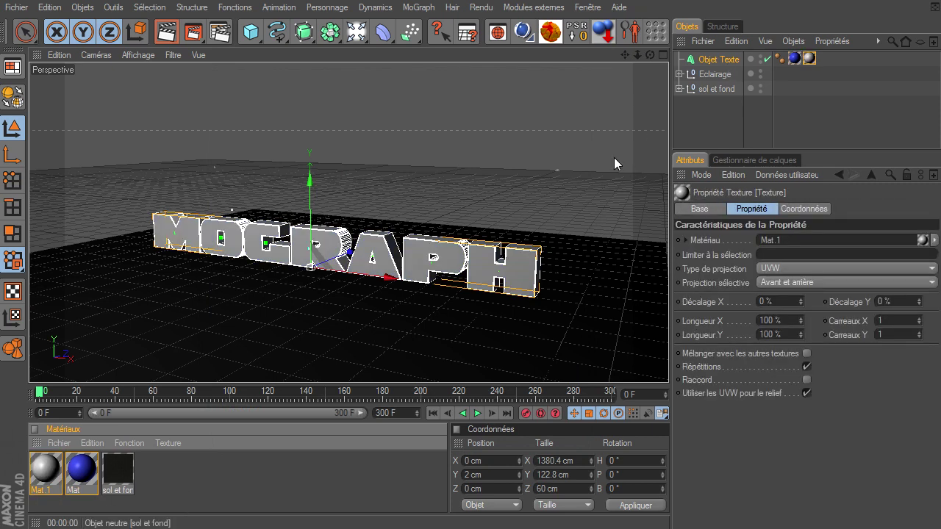
click(45, 479)
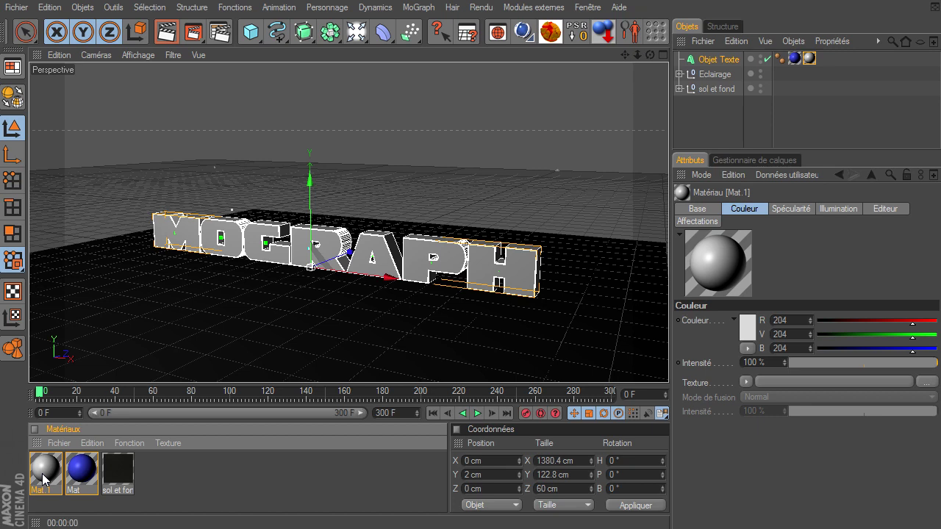
double_click(45, 480)
click(376, 137)
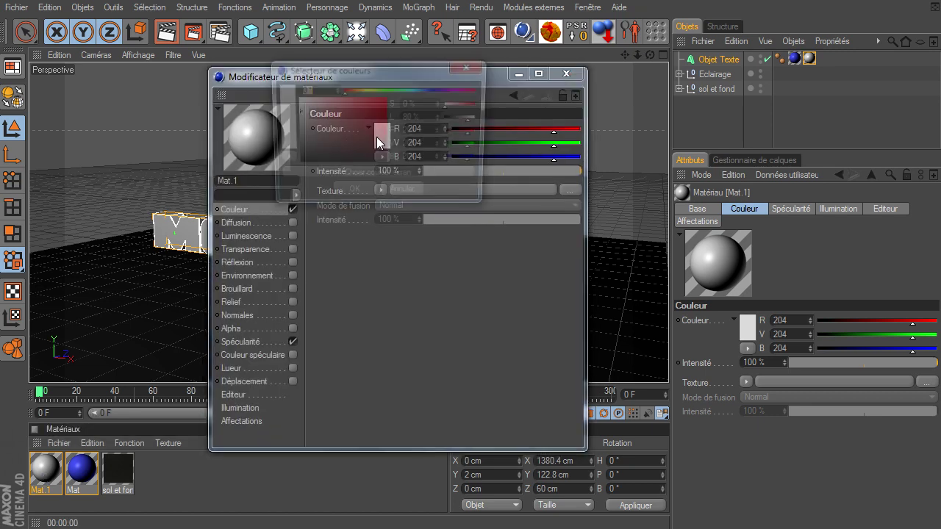
drag(306, 119, 292, 107)
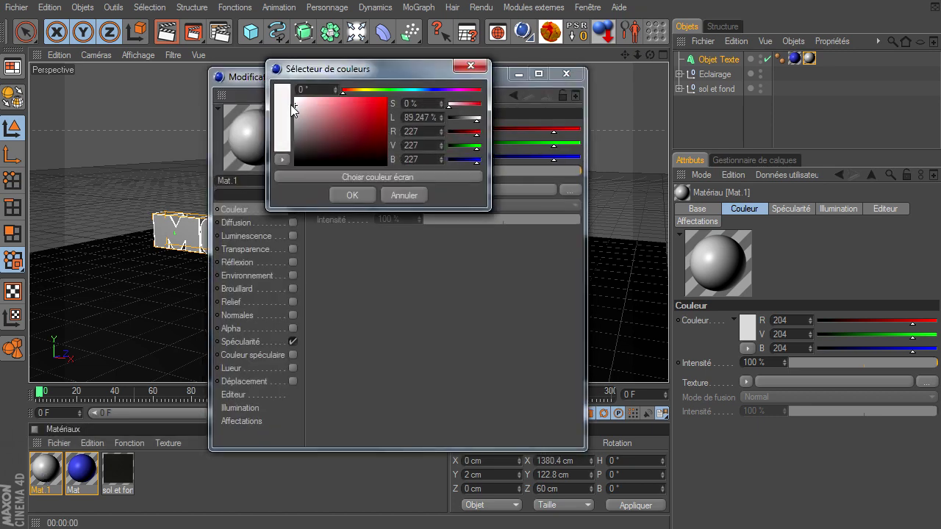
click(340, 199)
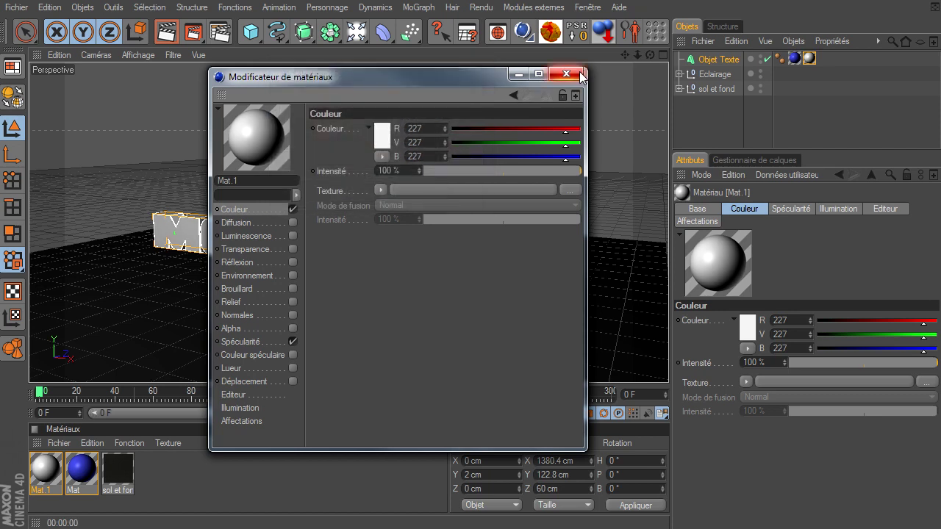
click(566, 74)
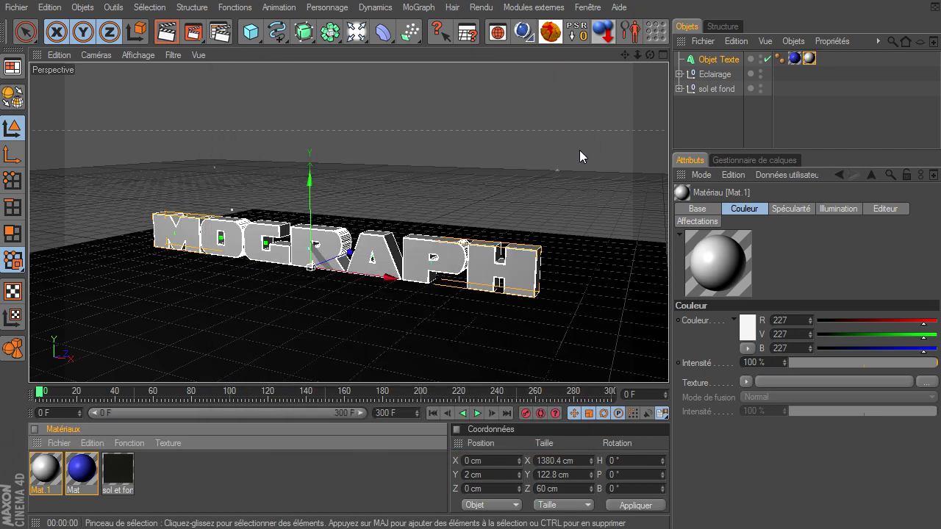
Rename the blue material 'in' and the light grey material 'out'
double_click(75, 490)
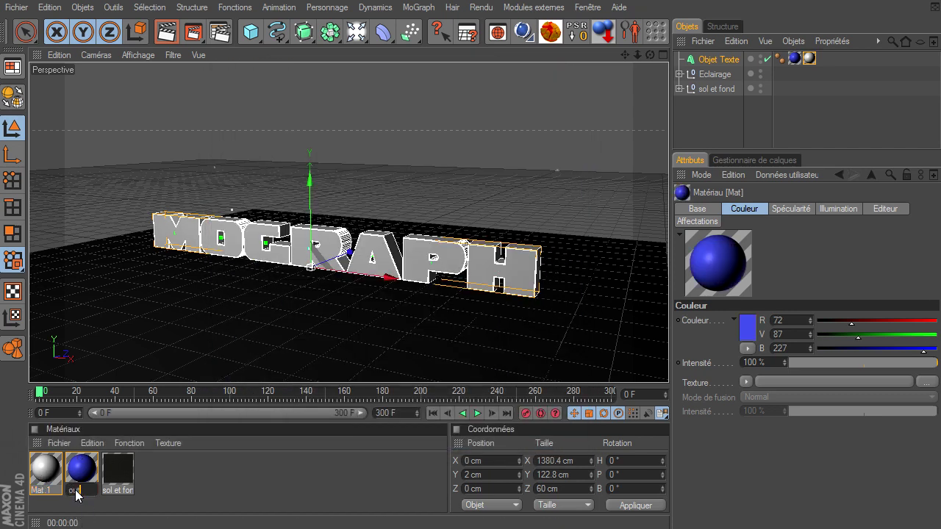
text(in)
key(Return)
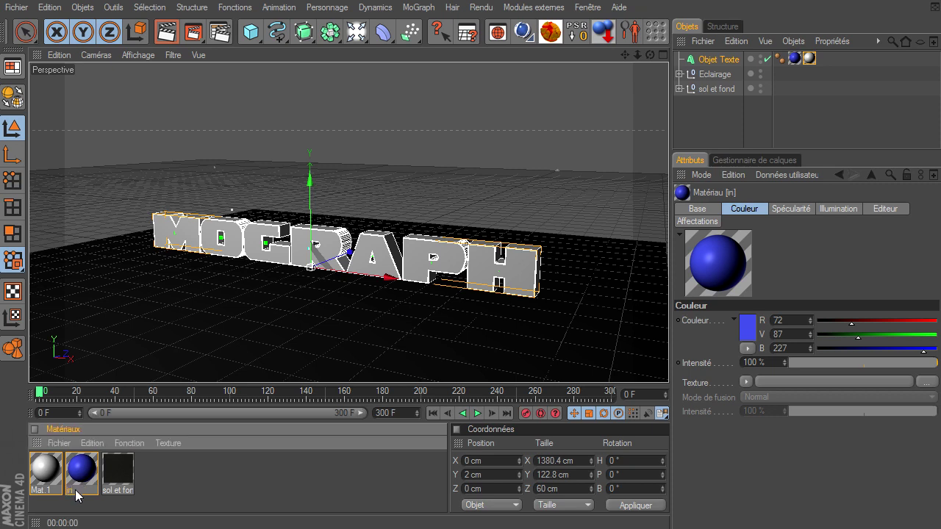
double_click(40, 490)
text(or)
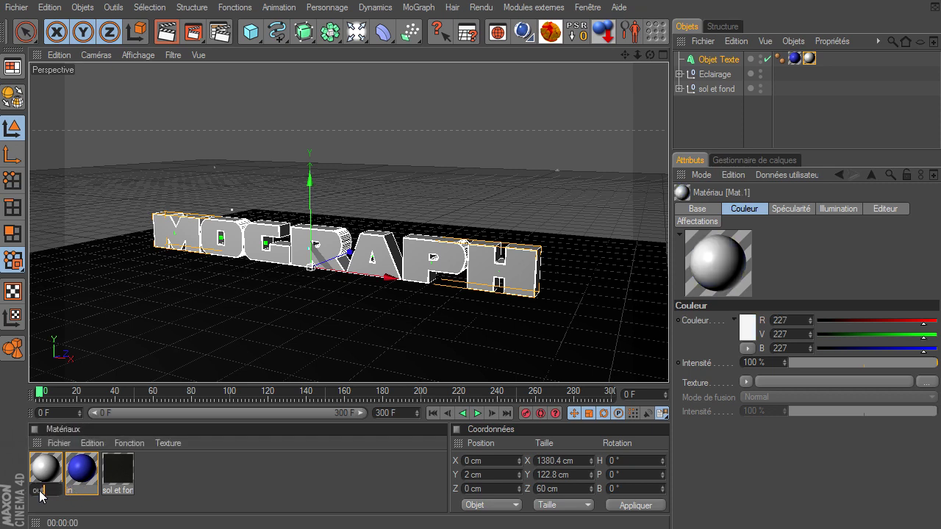
key(Return)
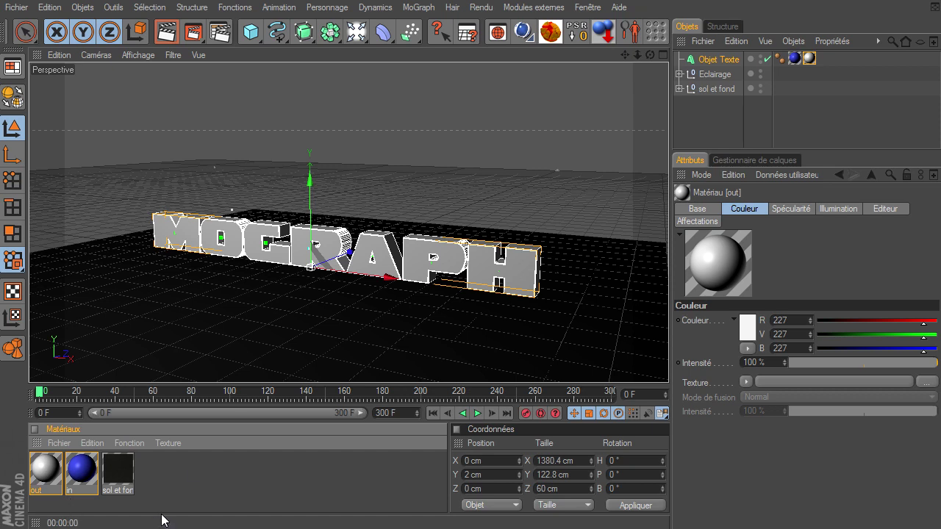
click(189, 466)
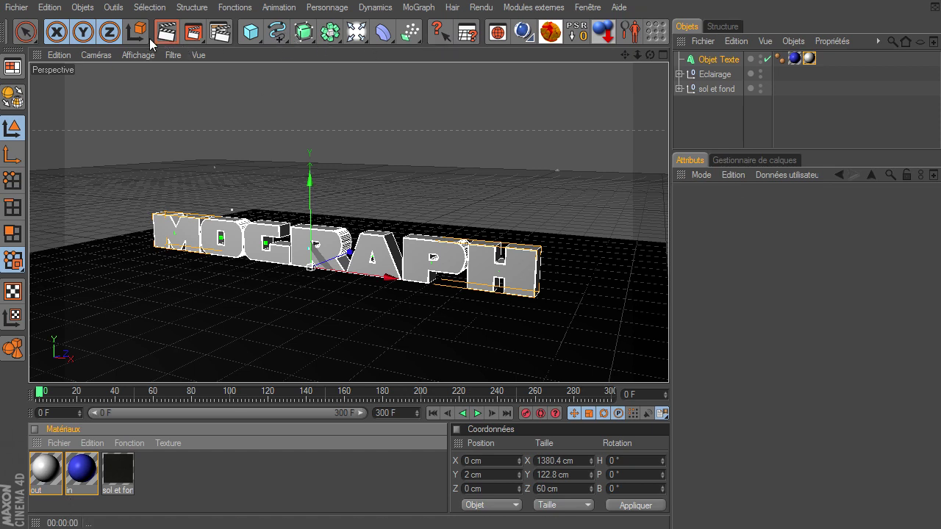
scroll(152, 38, up, 3)
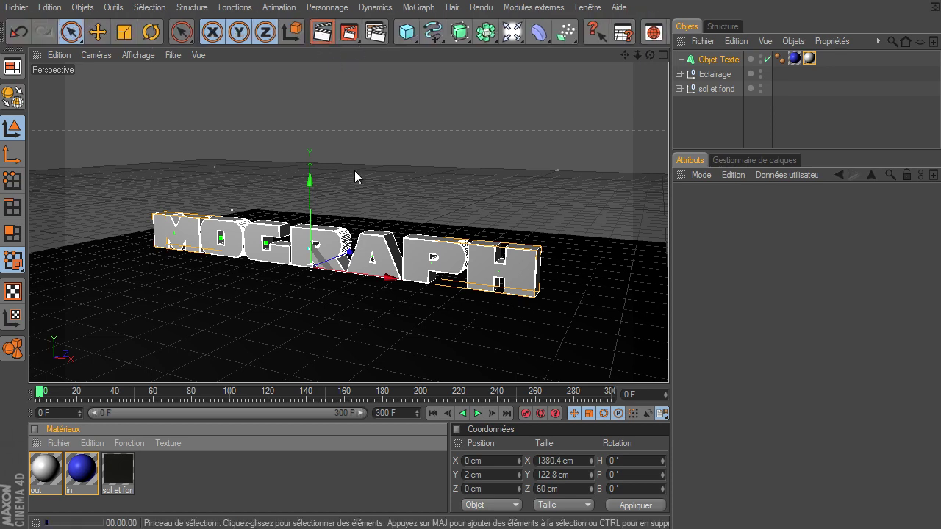
key(ctrl+r)
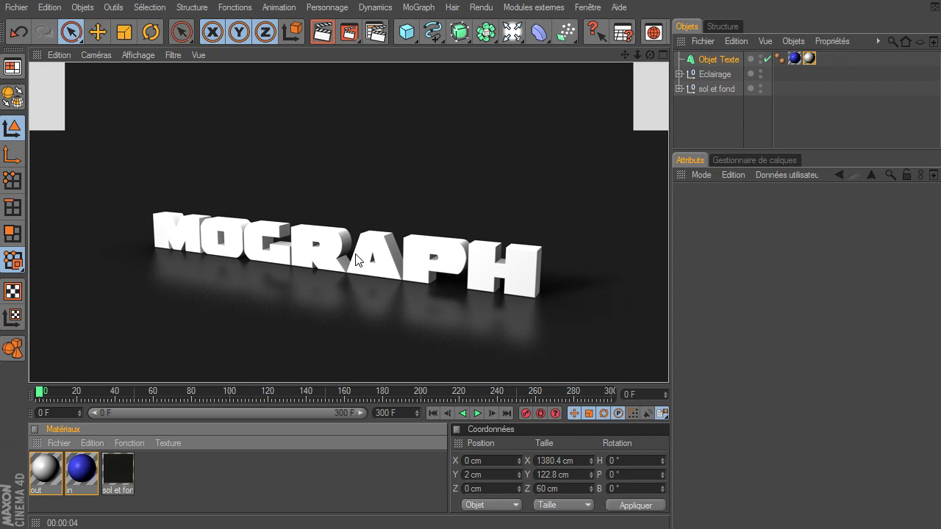
Break the MOGRAPH text with Thrausi into 20 Voronoi (Beta) pieces per letter
click(700, 126)
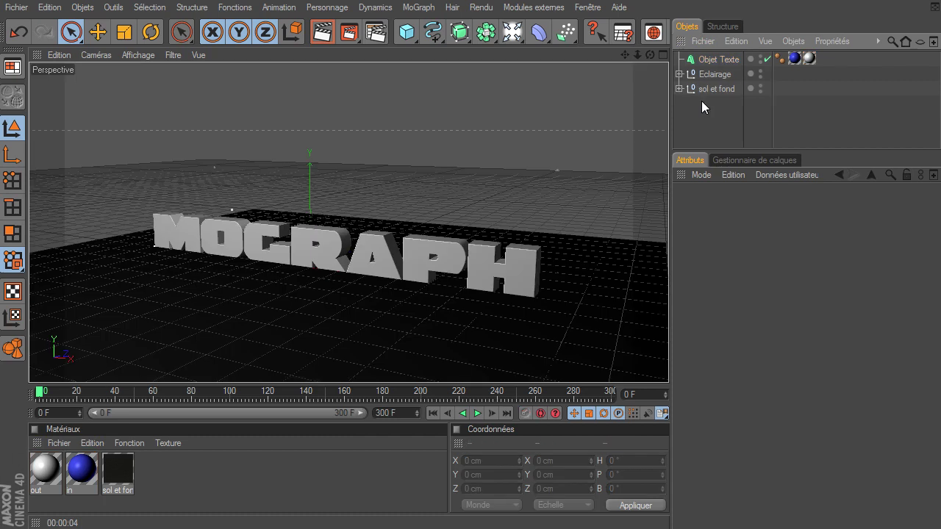
click(714, 62)
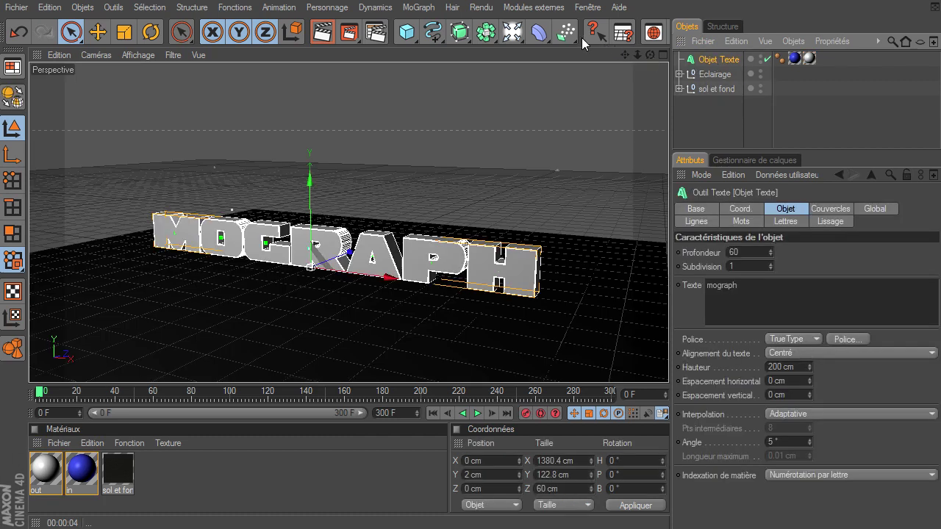
middle_drag(581, 38, 383, 41)
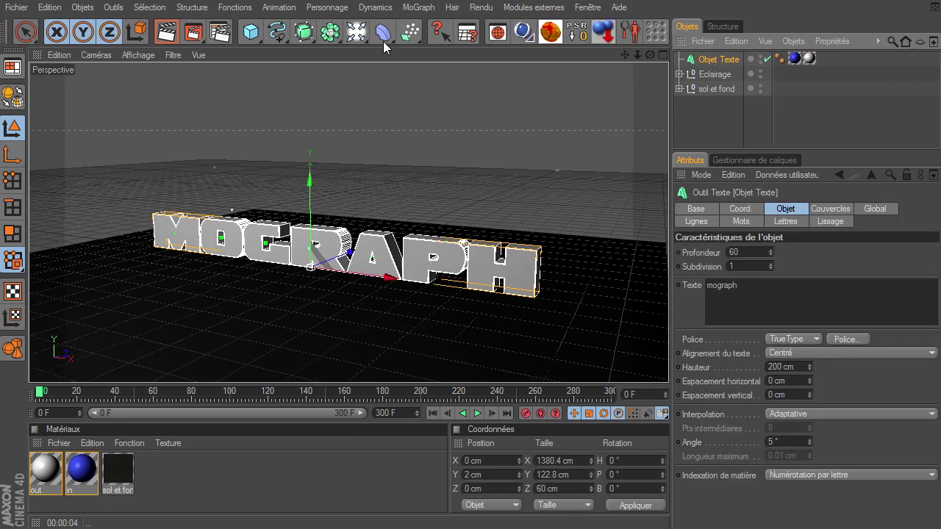
click(555, 31)
drag(759, 173, 632, 109)
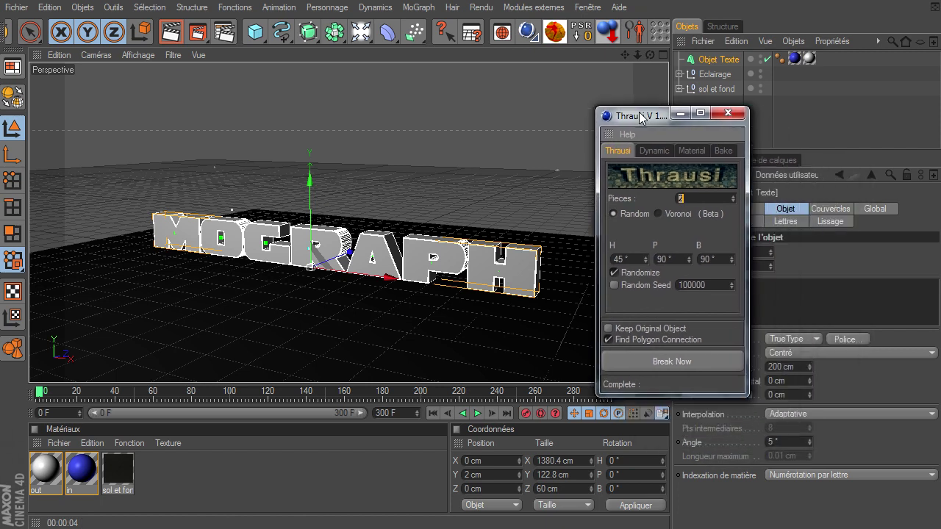
click(647, 206)
text(0)
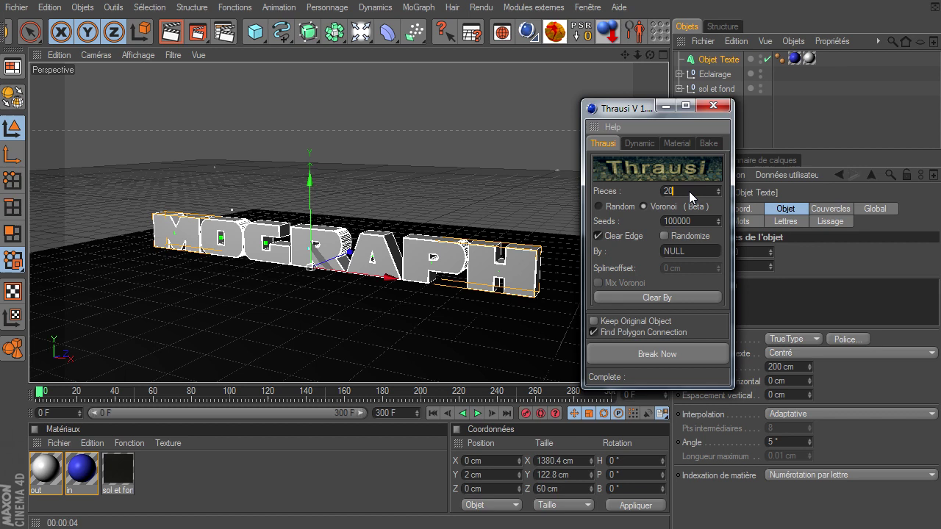
click(680, 352)
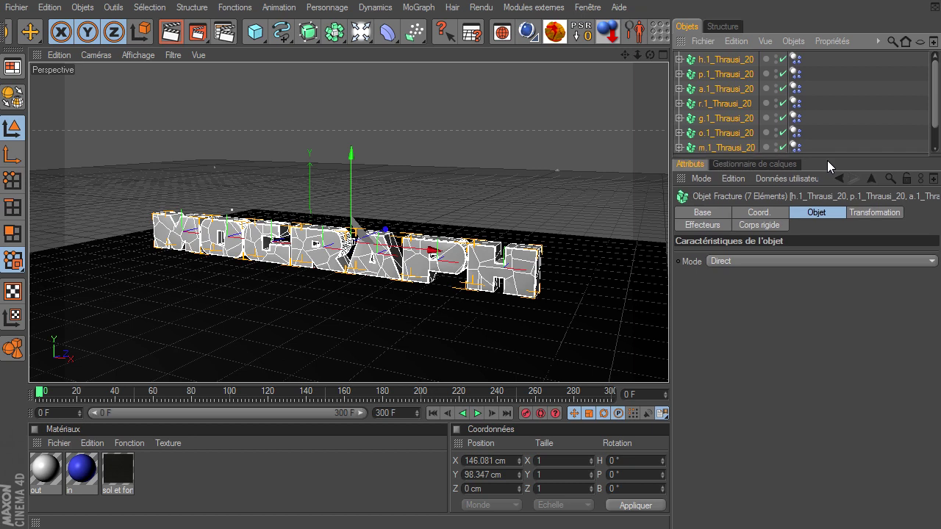
Enlarge the Objects panel so all fractured letter objects are listed
drag(825, 156, 821, 271)
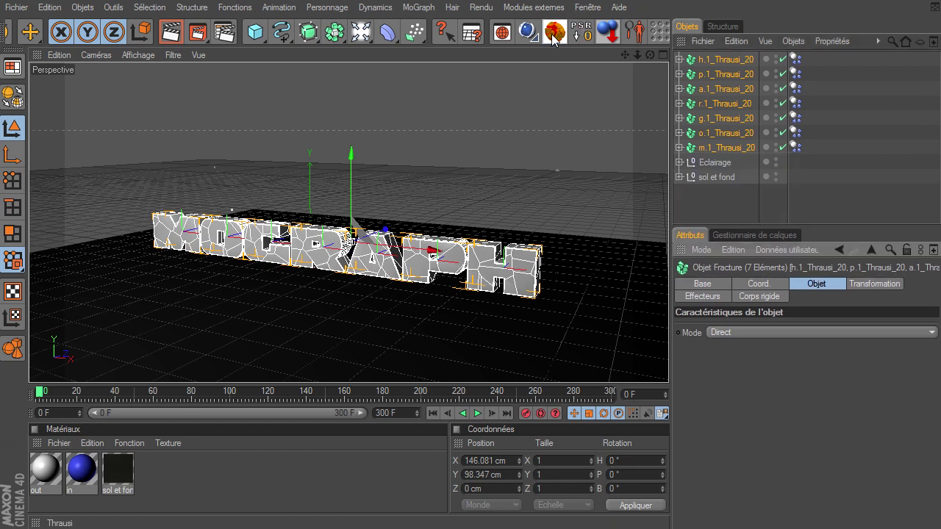
click(555, 32)
click(712, 105)
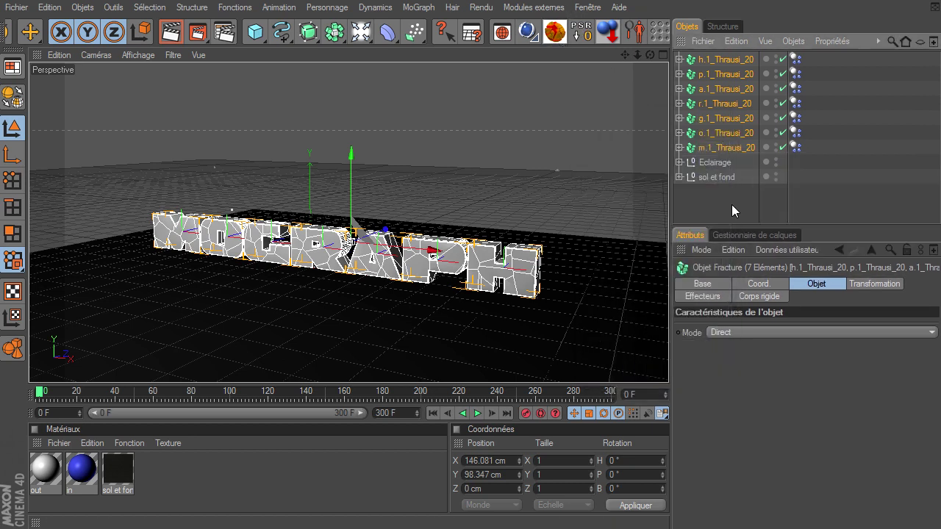
click(731, 204)
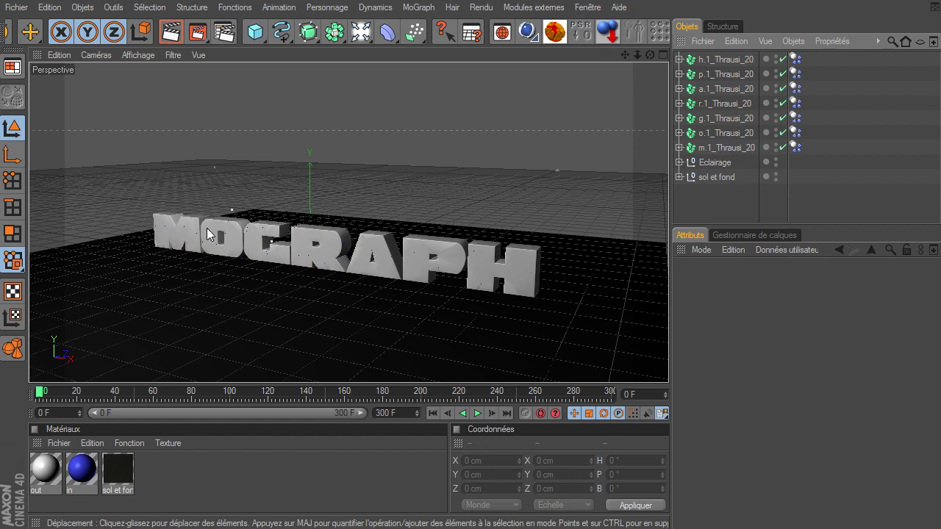
Step through the fractured letter objects M, O, G, R, A, P and H
click(708, 150)
click(714, 133)
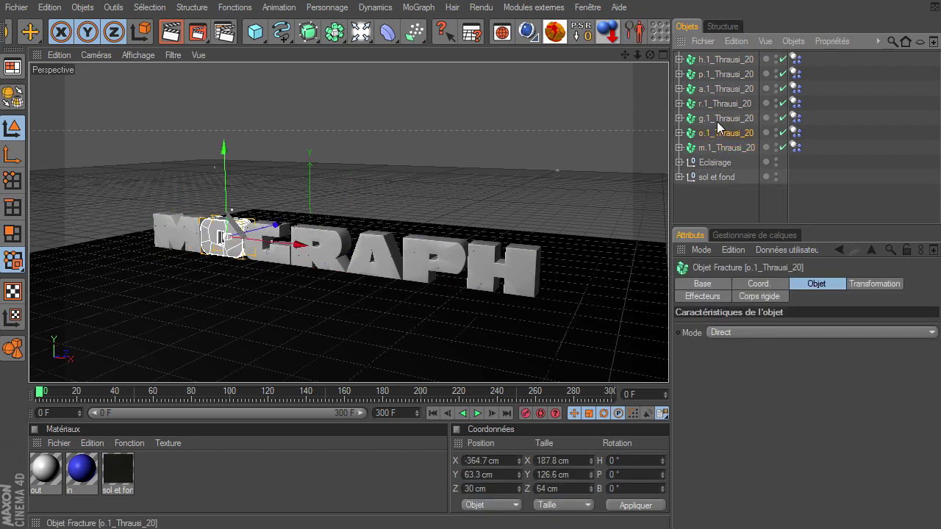
click(718, 120)
click(719, 104)
click(719, 89)
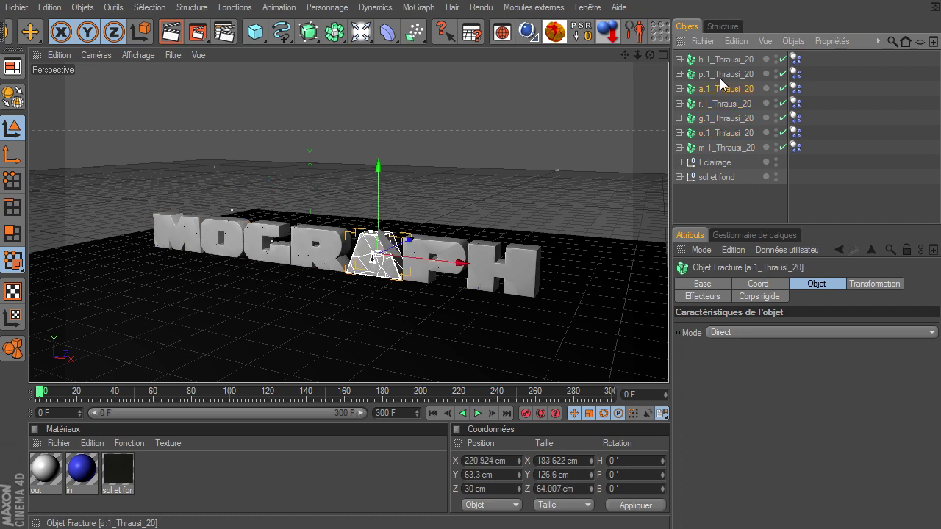
click(720, 75)
click(725, 60)
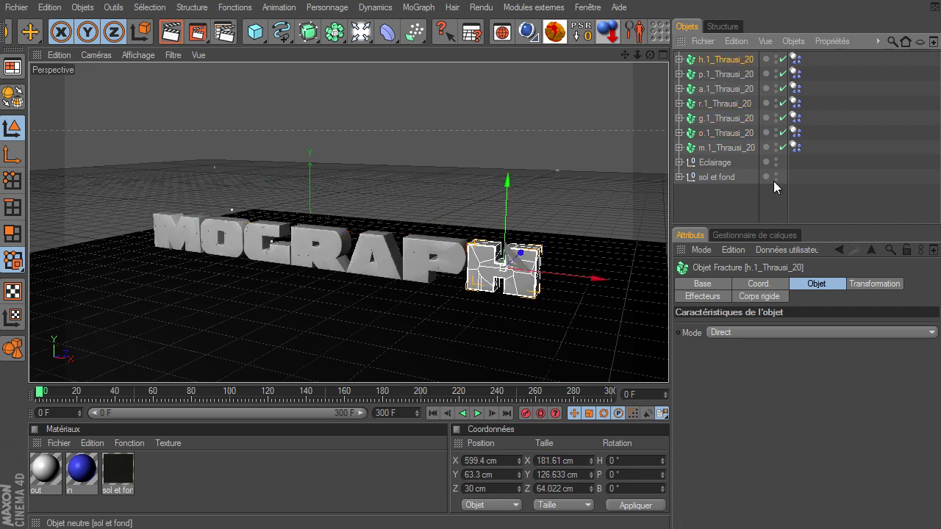
Inspect the Corps rigide tags on the H, R, O and M letters, then deselect
click(796, 70)
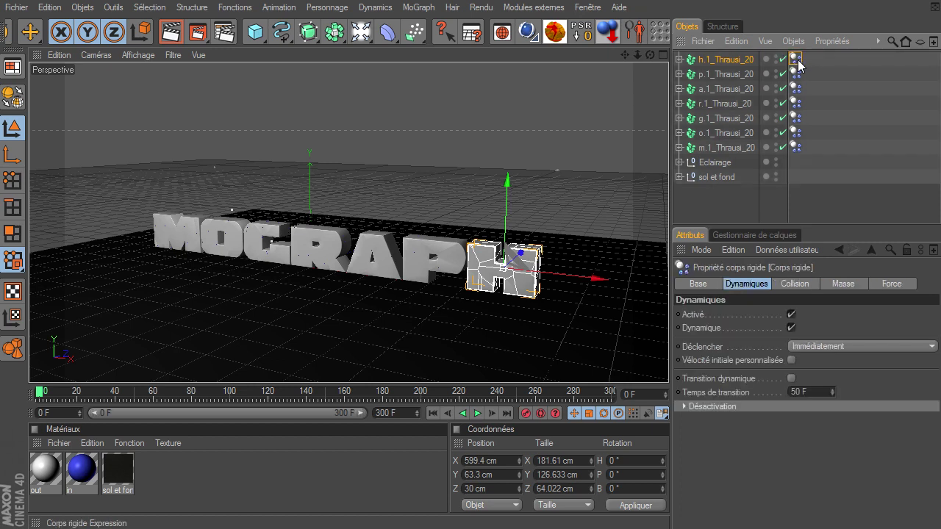
click(795, 103)
click(797, 132)
click(795, 147)
click(719, 192)
click(478, 414)
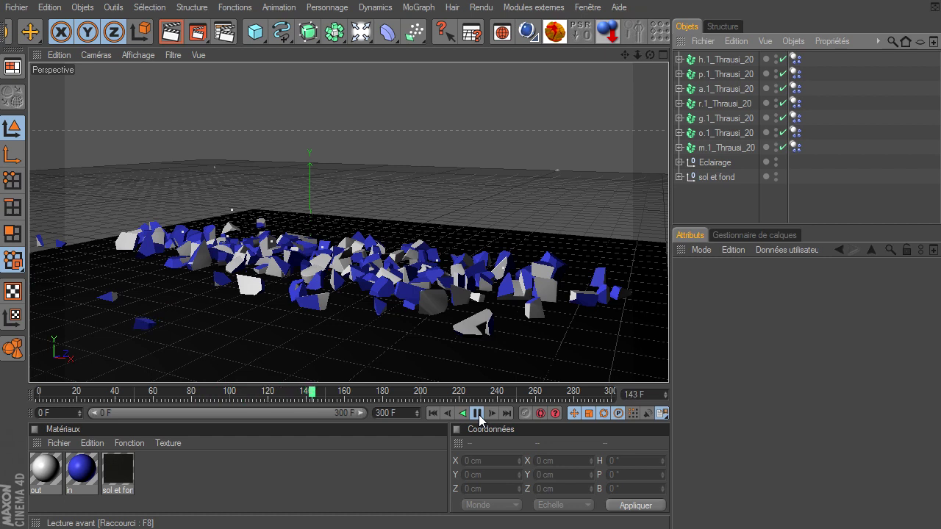
click(477, 413)
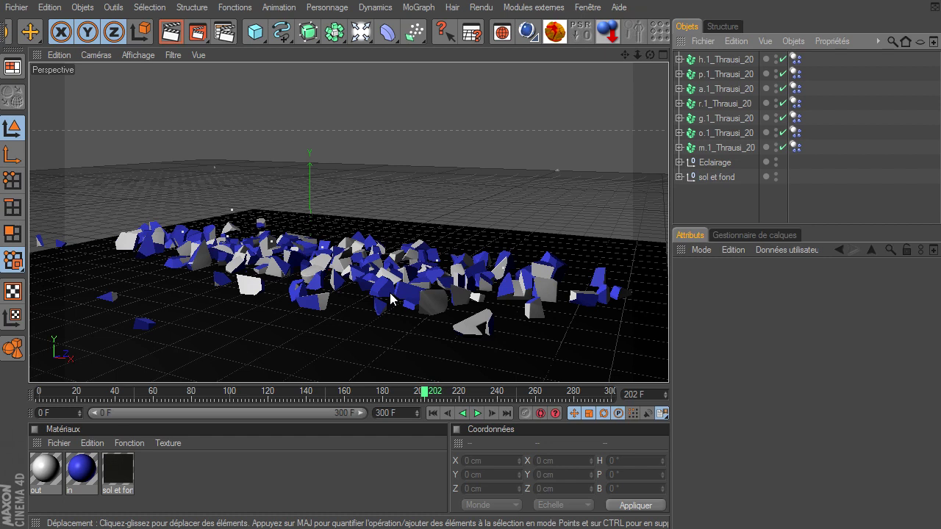
Set Déclencher to Sur collision on all seven letters' Corps rigide tags
click(435, 415)
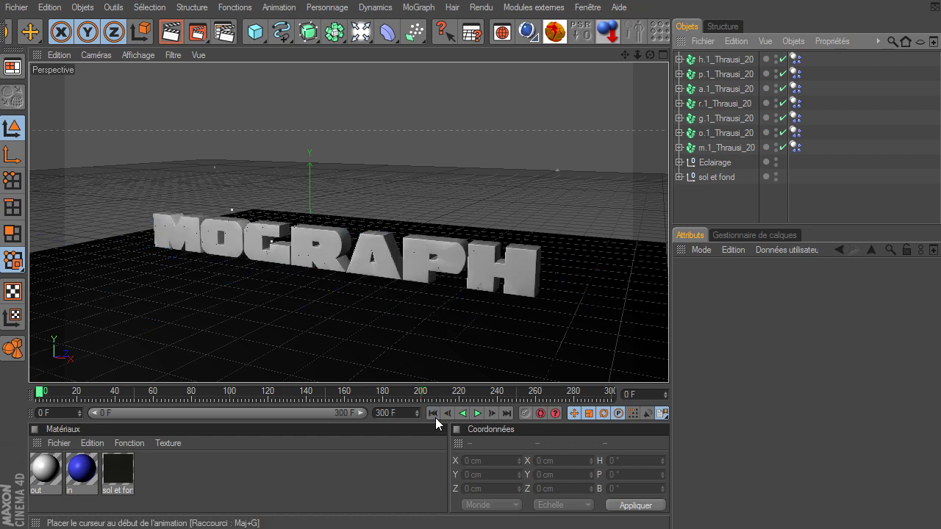
click(795, 58)
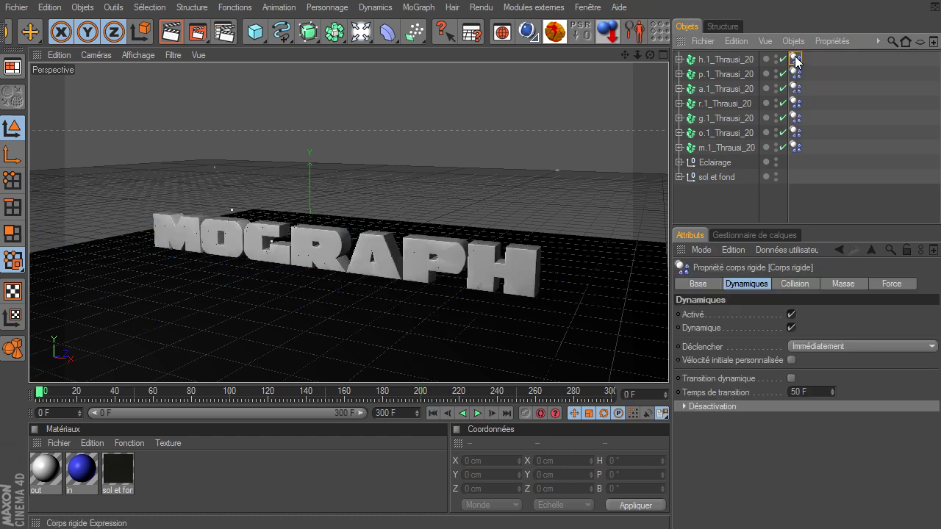
shift+click(796, 147)
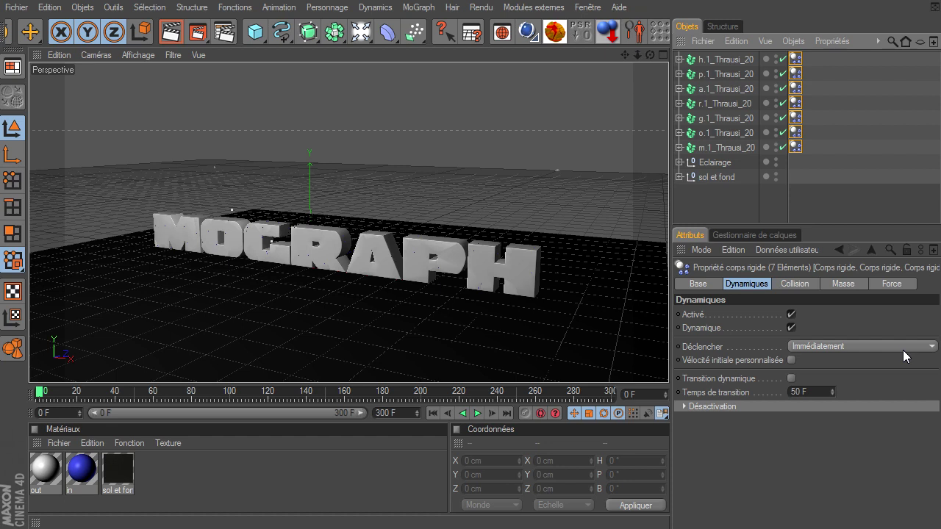
click(839, 345)
click(830, 388)
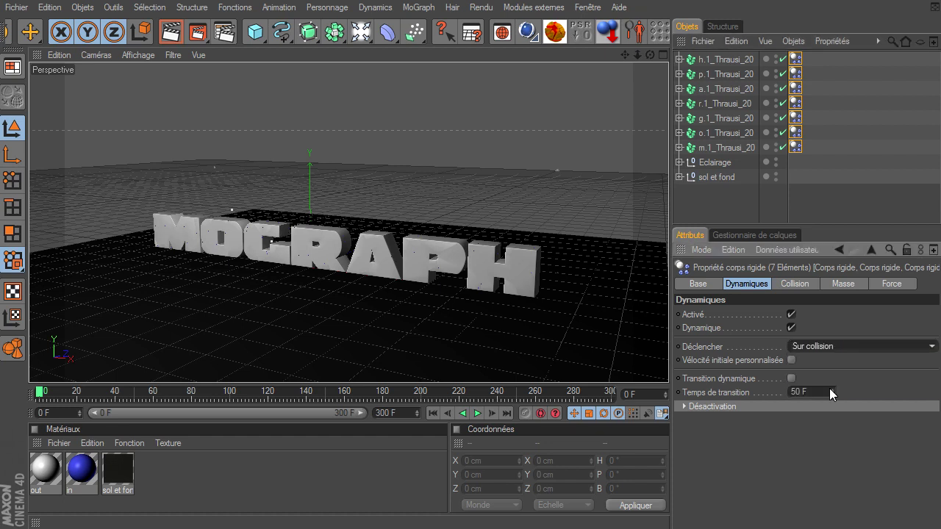
click(717, 208)
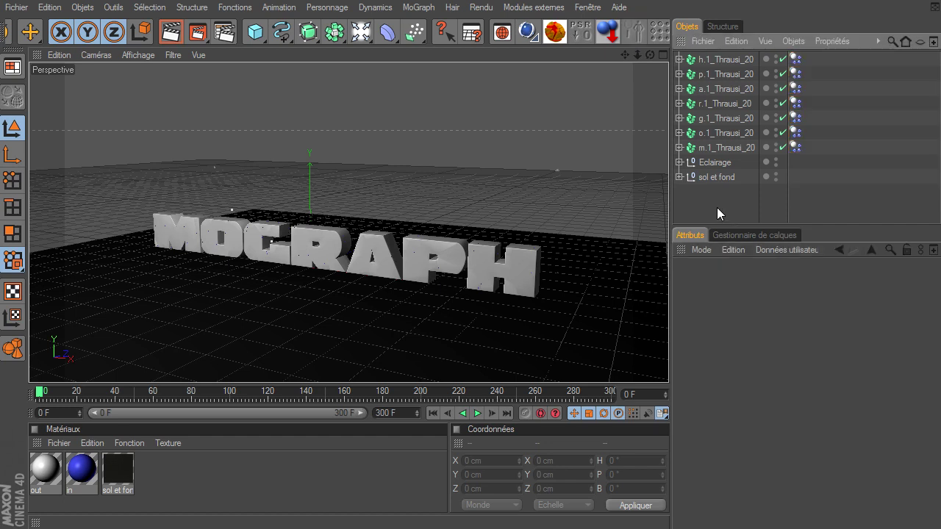
Play the simulation to test the trigger, then stop and rewind to frame 0
click(477, 414)
click(477, 414)
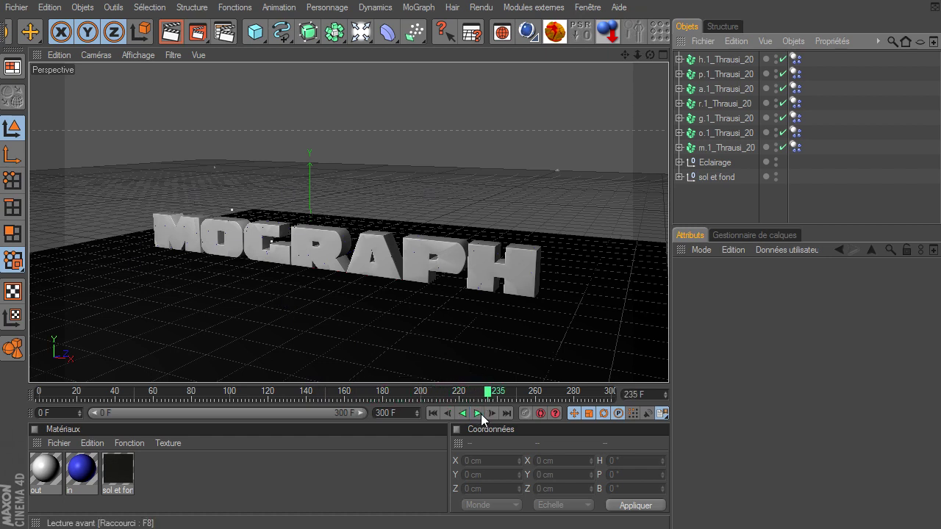
click(433, 416)
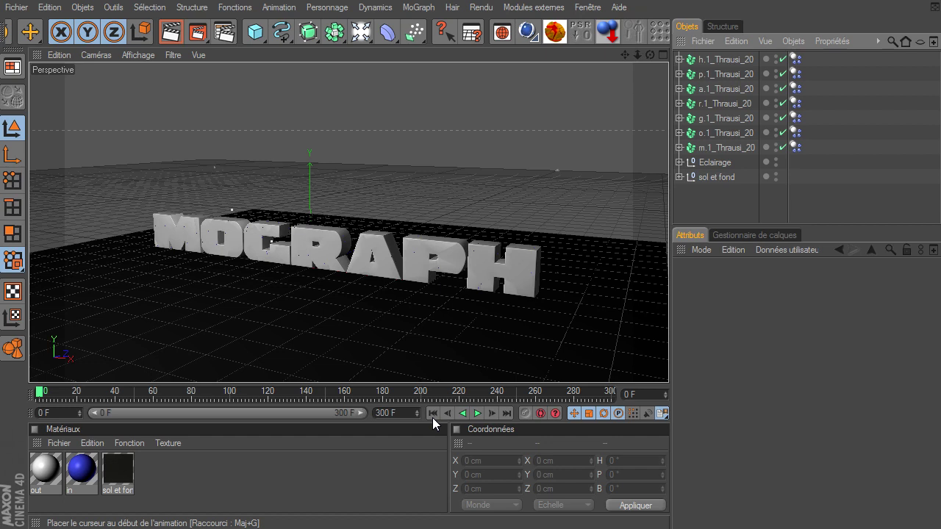
Add another Objet Texte with Alignement Centré and the Guardian font
click(421, 10)
click(443, 144)
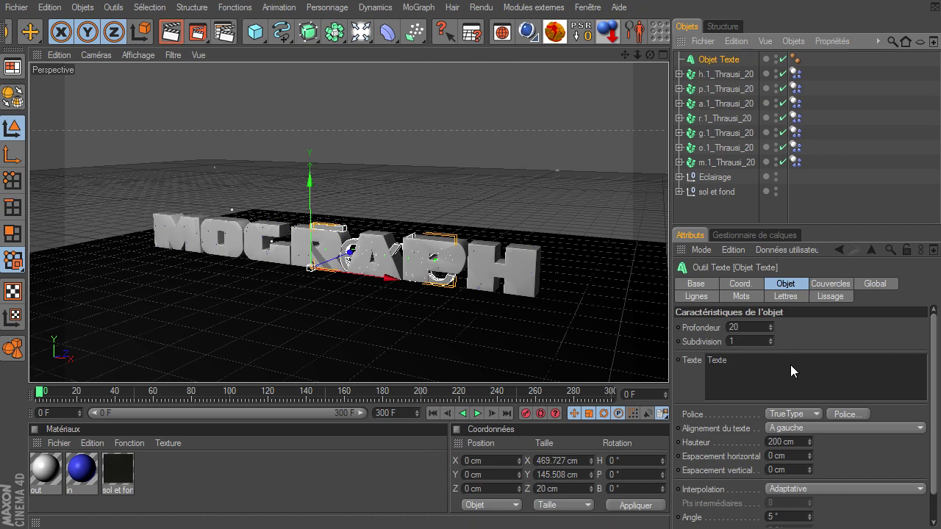
click(844, 428)
click(832, 445)
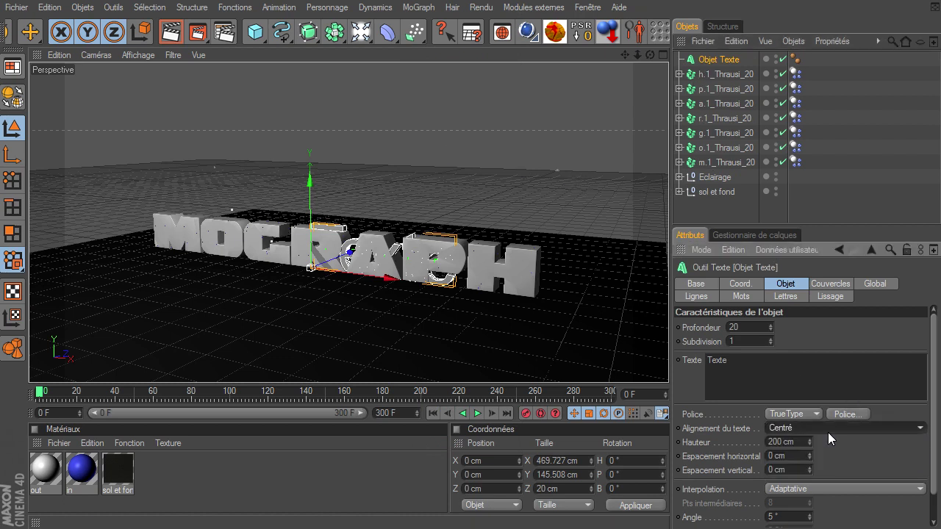
click(839, 413)
text(gu)
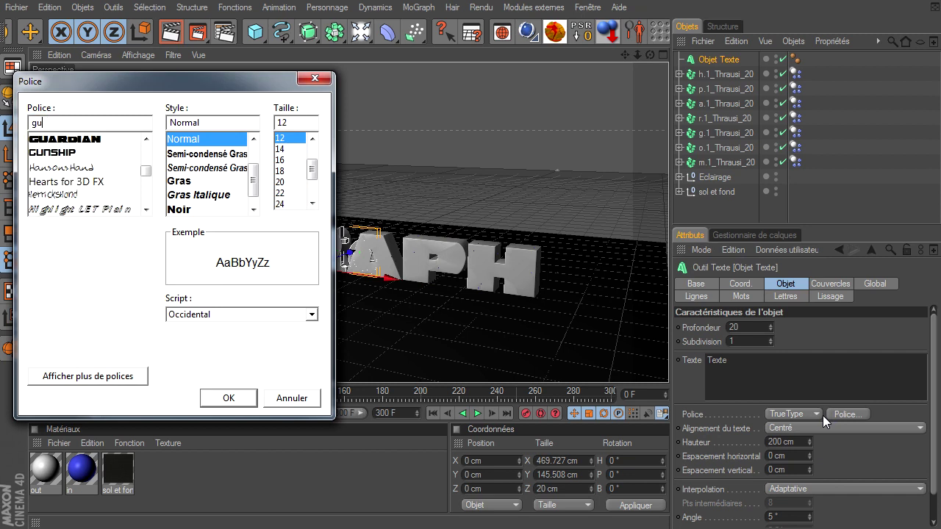
click(74, 139)
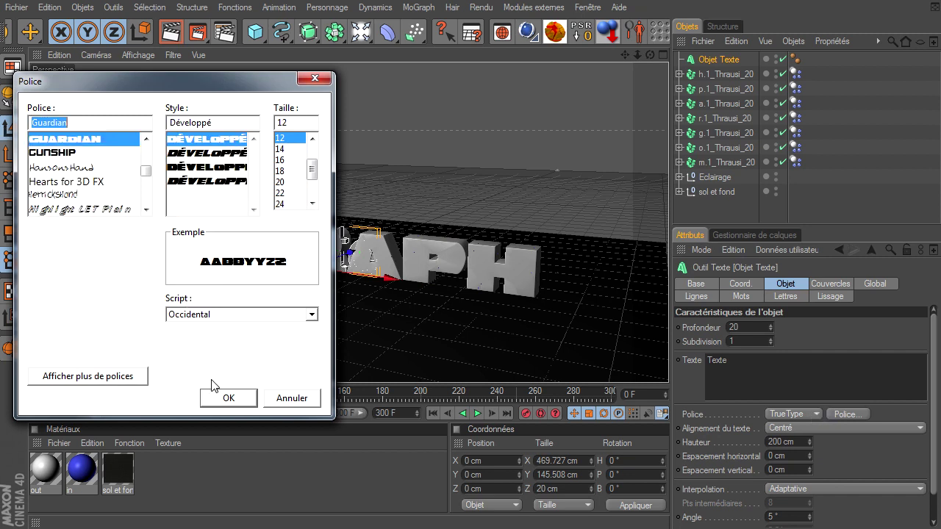
click(230, 398)
Set the text depth to 60 cm and give both front and back faces Couvercle et biseau caps
key(Return)
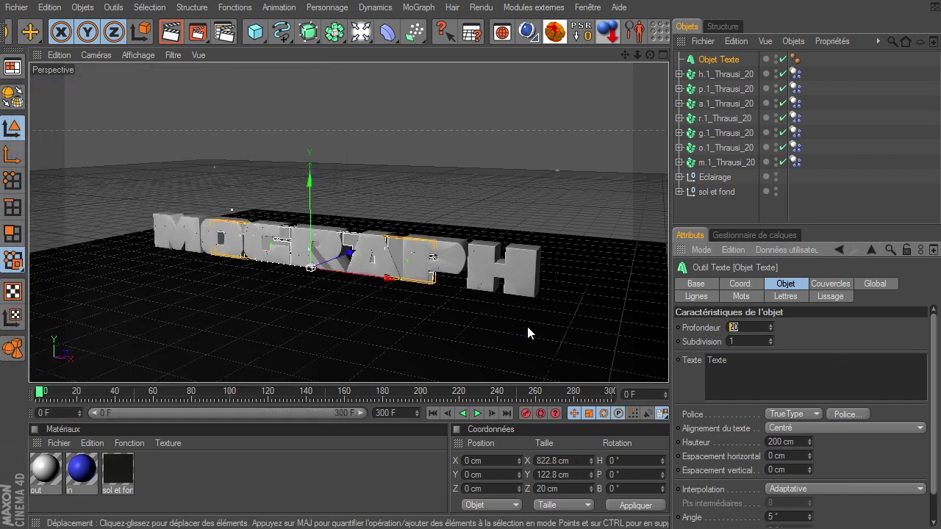
text(60)
key(Return)
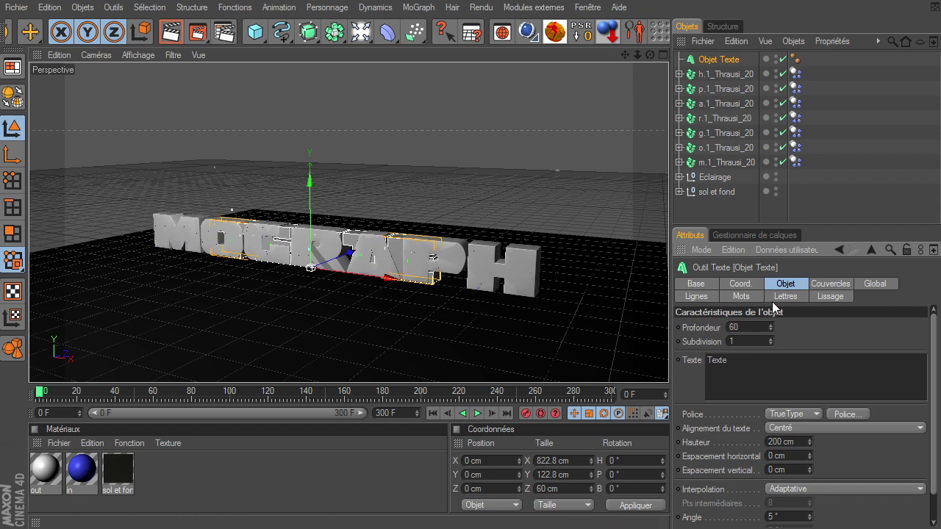
click(814, 285)
click(786, 329)
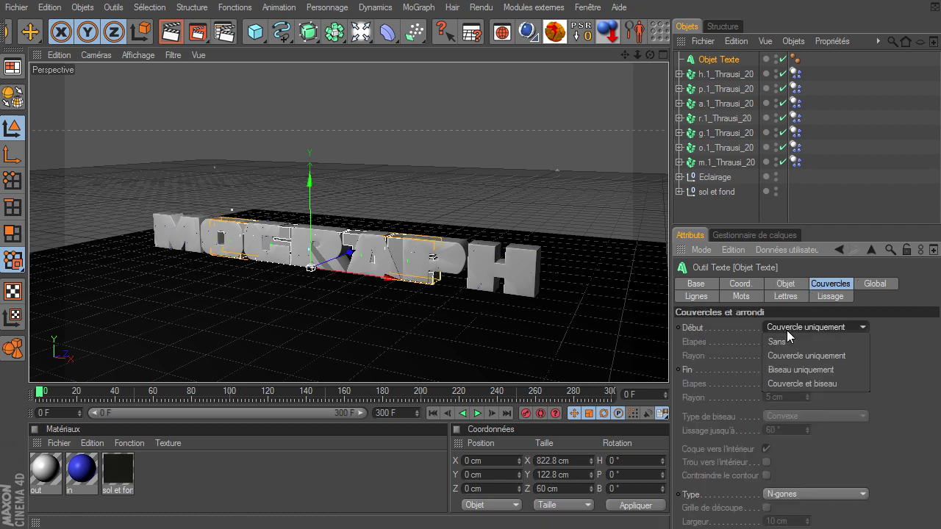
click(777, 384)
click(791, 370)
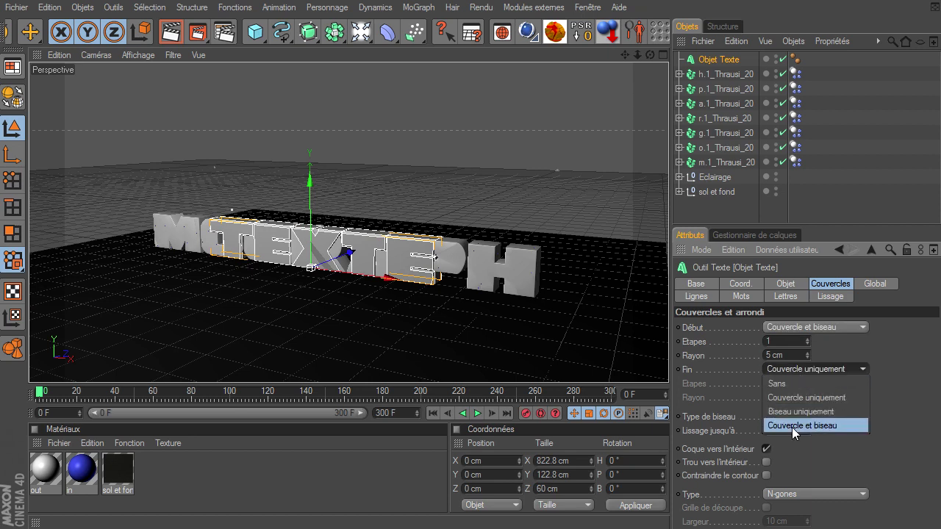
click(792, 425)
Set the cap bevels to 3 steps with a 2 cm radius
double_click(796, 342)
text(3)
key(Tab)
text(2)
double_click(800, 386)
text(3)
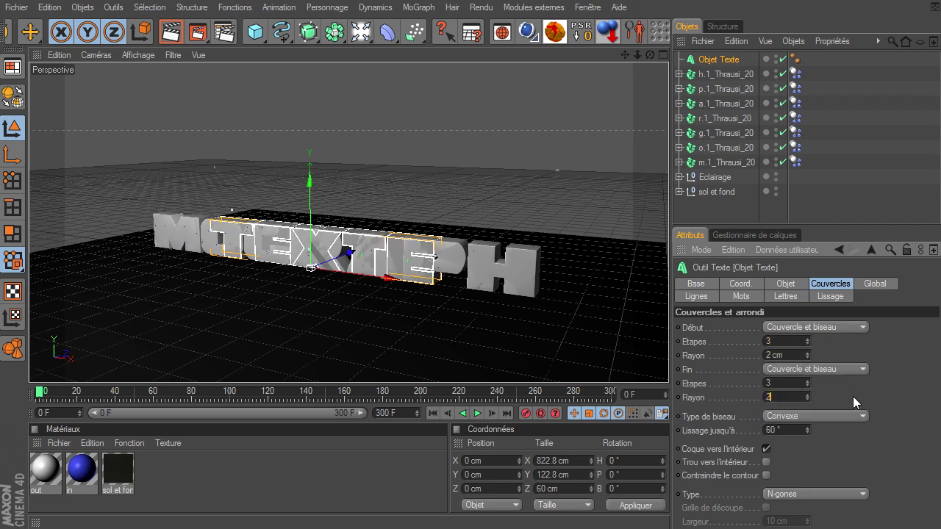
Change the text content to 'cinema 4d'
click(784, 283)
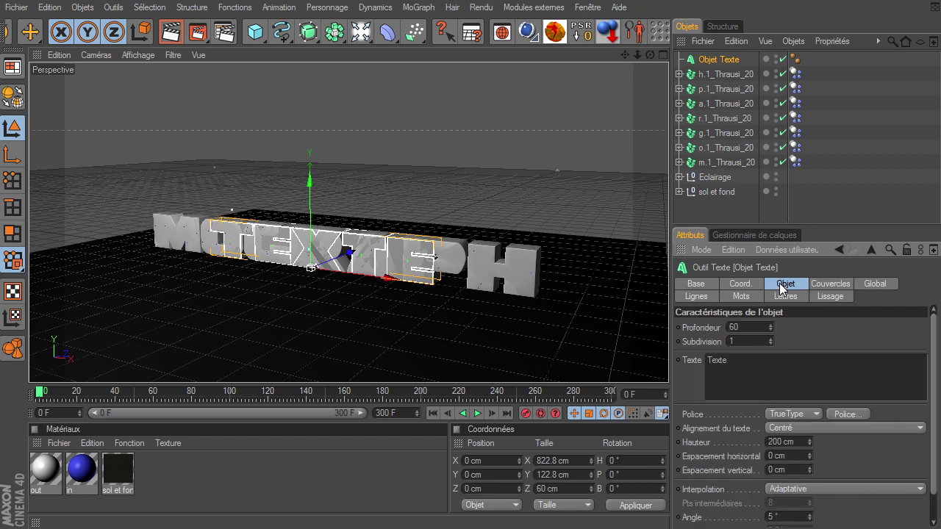
double_click(791, 373)
text(cinema 4d)
Raise the 'cinema 4d' text to about Y 406 cm, above the MOGRAPH letters
click(726, 216)
click(716, 59)
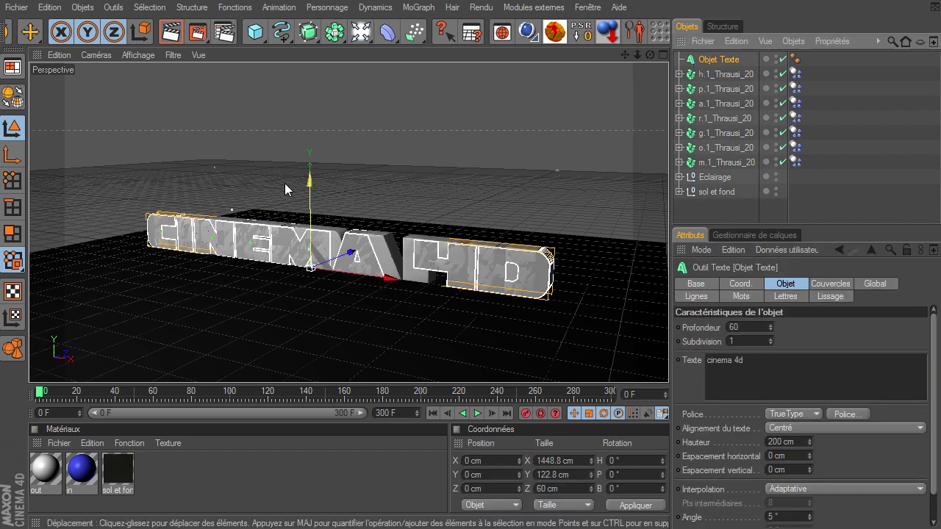
drag(668, 364, 316, 181)
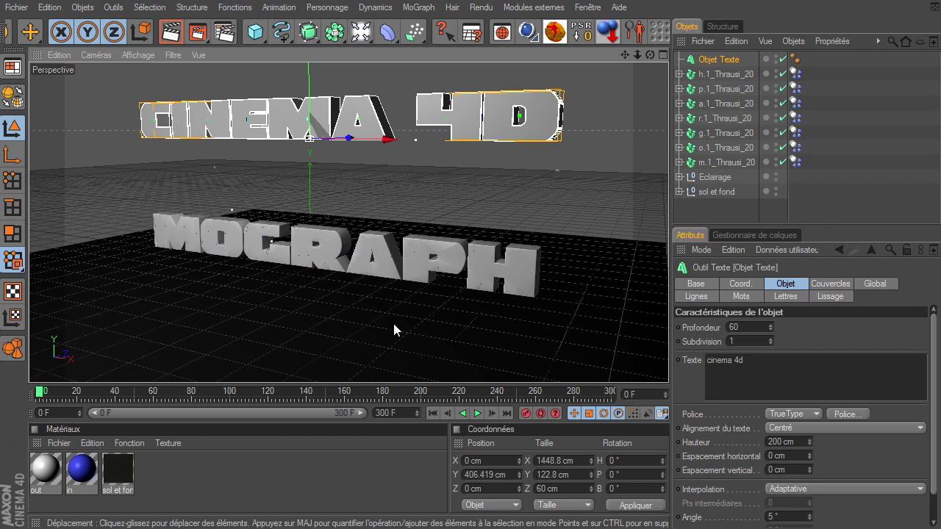
Preview the animation, then rewind to the first frame
click(478, 414)
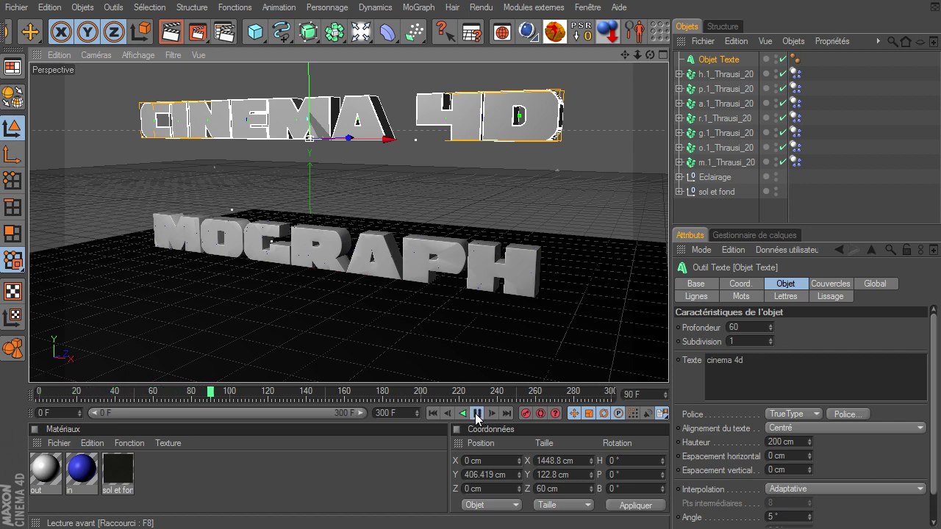
click(478, 415)
click(433, 414)
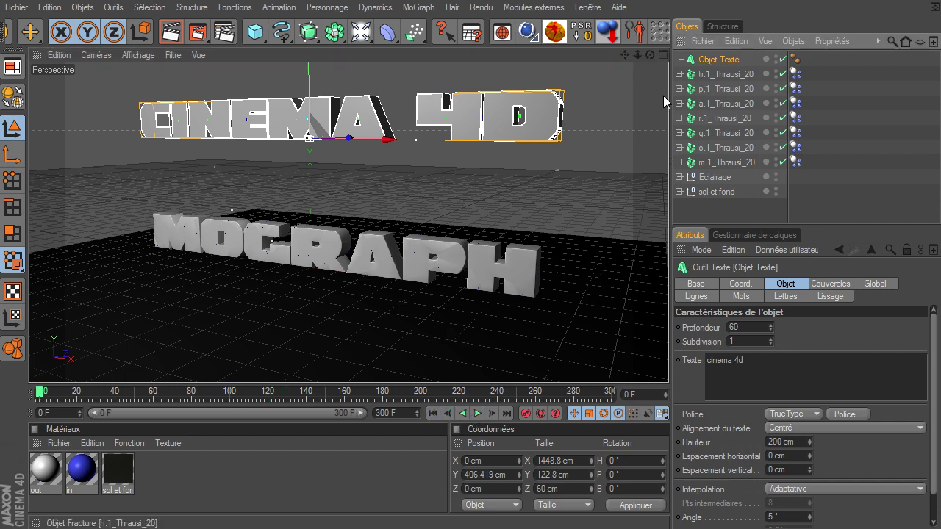
Add a MoGraph Corps rigide (Rigid Body) tag to Objet Texte
right_click(709, 65)
mouse_move(760, 138)
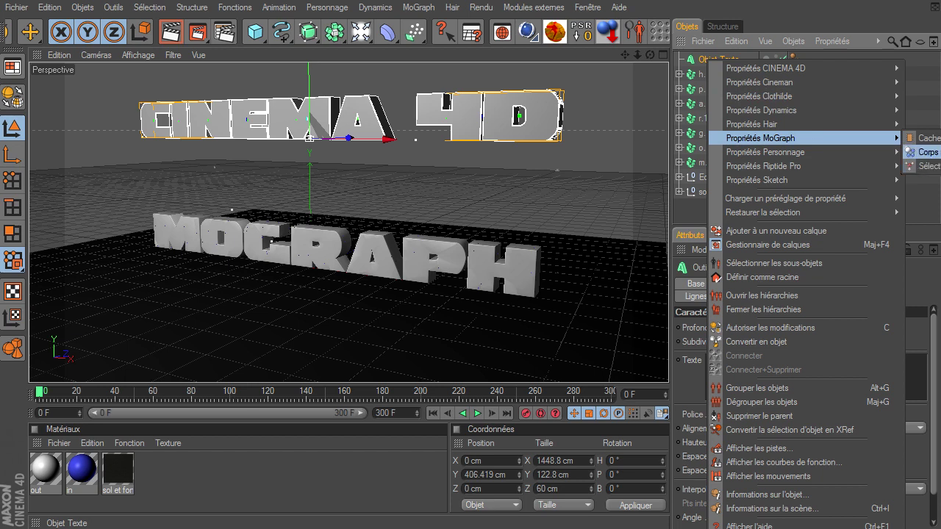
click(927, 151)
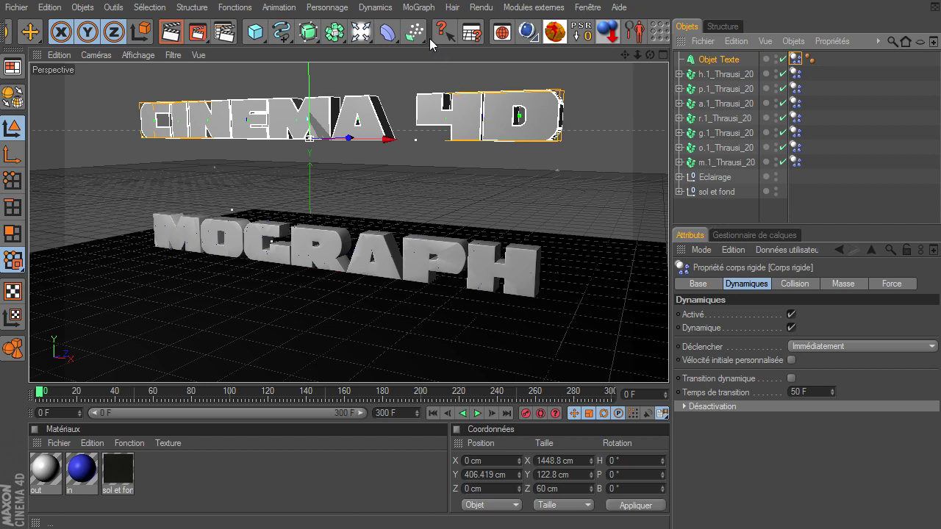
scroll(430, 33, up, 3)
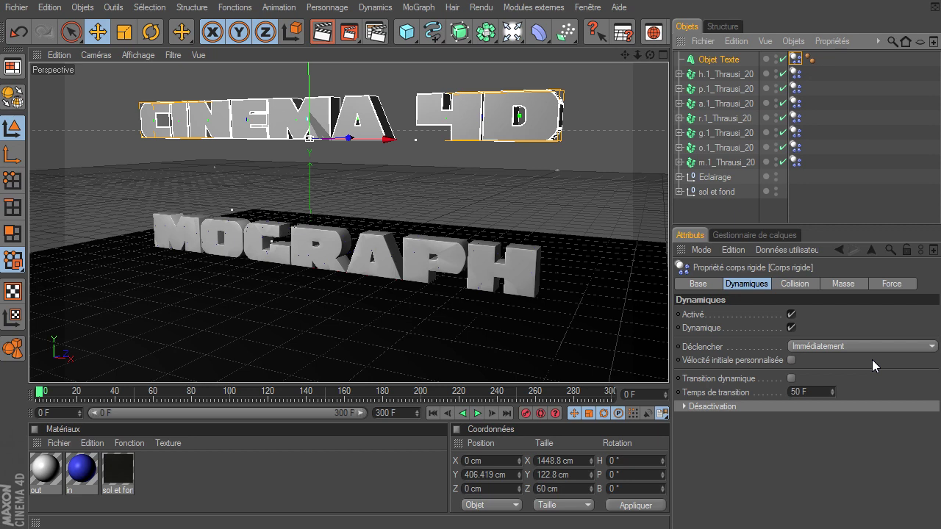
Play the crash test, then rewind to the first frame
click(476, 414)
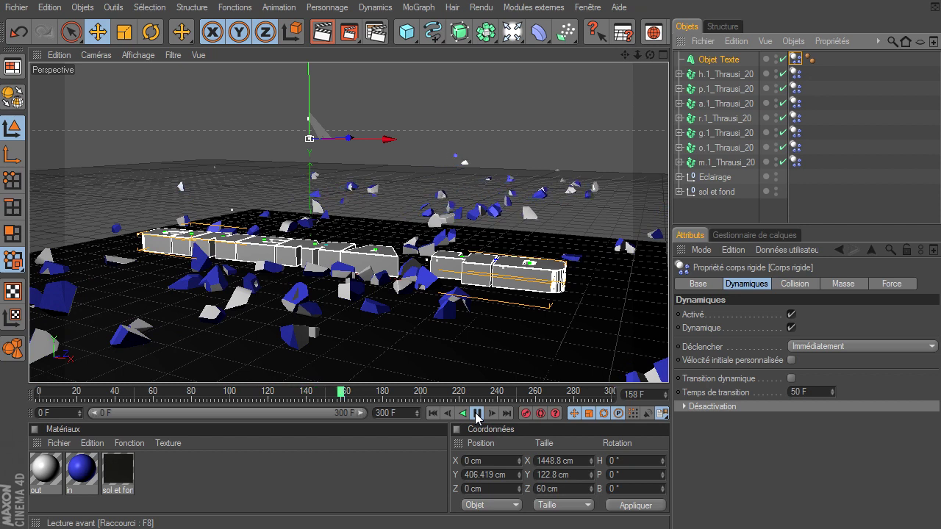
click(477, 414)
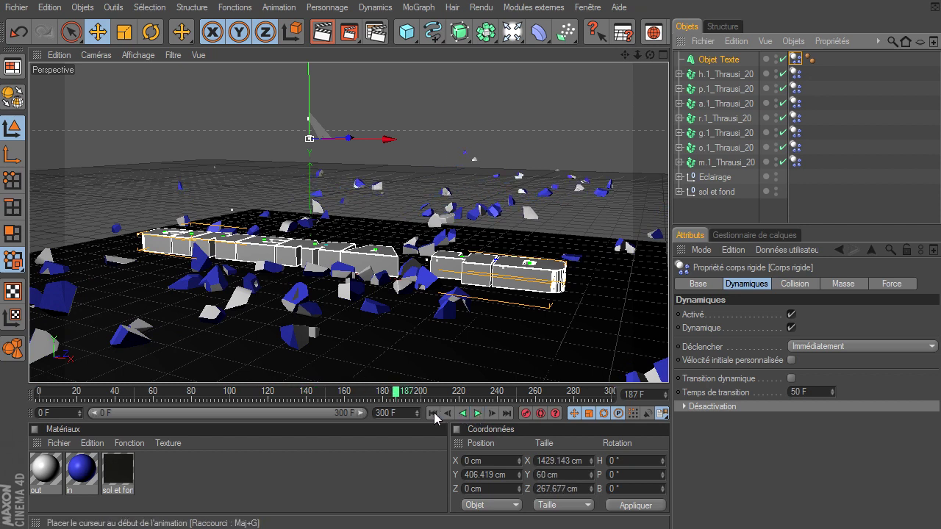
click(433, 413)
Change Objet Texte's extrusion depth from 60 to 80 cm
click(726, 60)
drag(746, 328, 692, 328)
text(80)
key(Return)
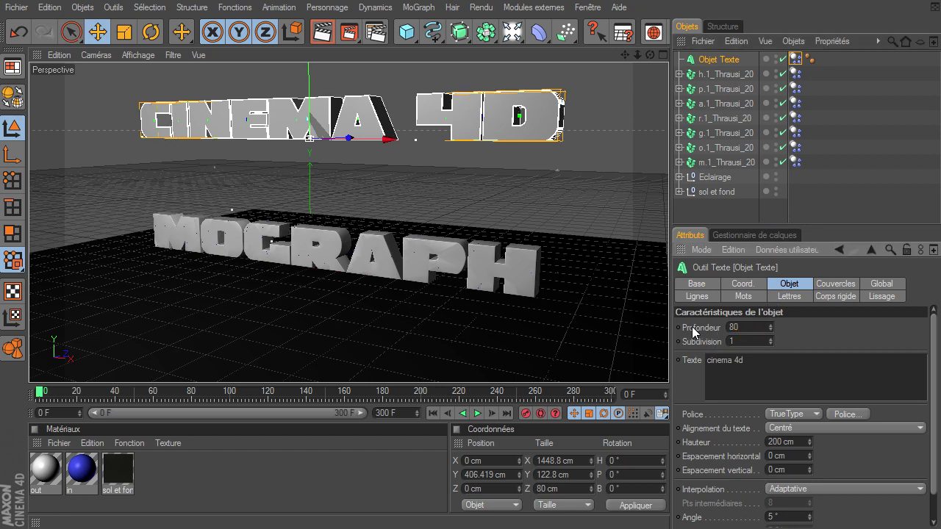
Play the crash to frame 117, orbiting around the text and shards, then rewind to frame 0
click(348, 141)
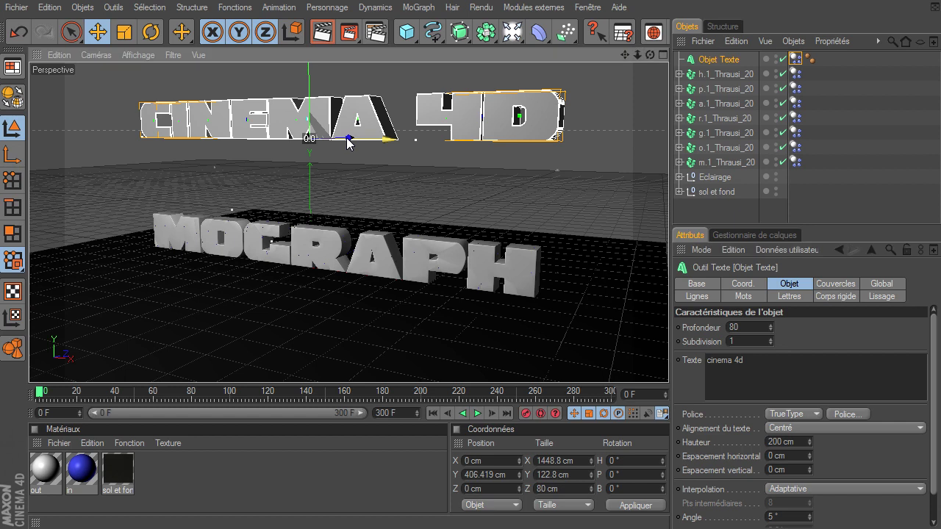
drag(651, 55, 356, 132)
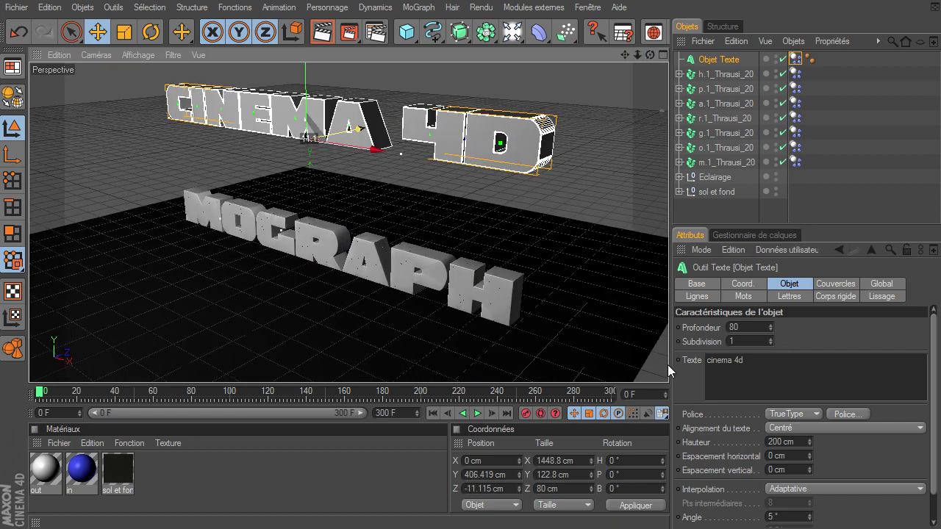
click(478, 413)
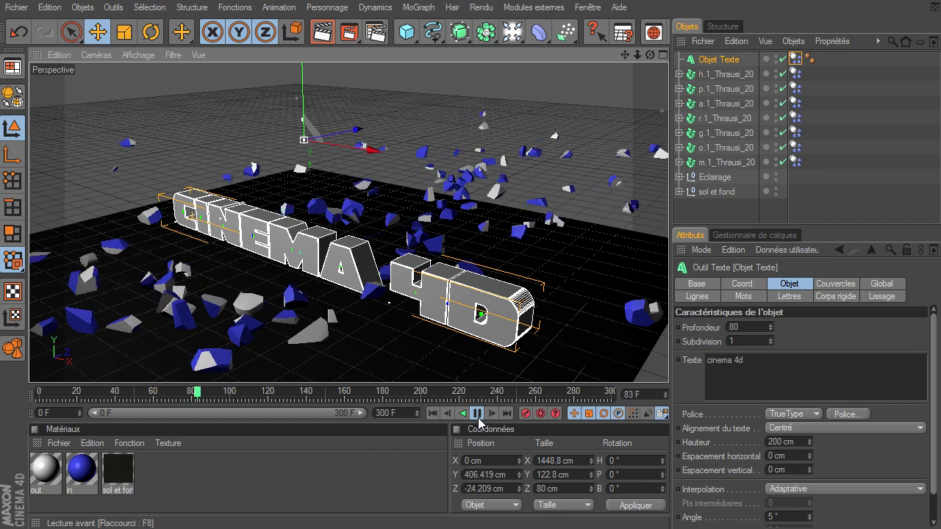
click(478, 414)
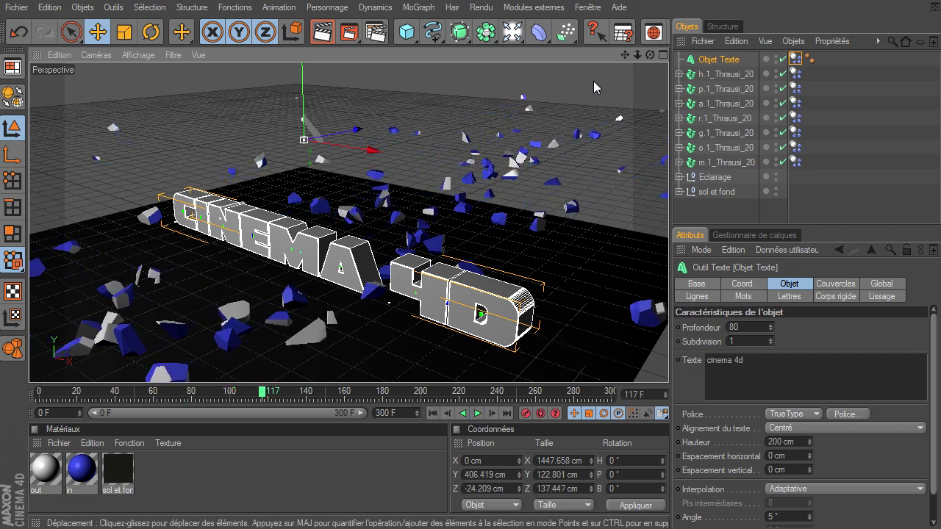
drag(649, 54, 669, 364)
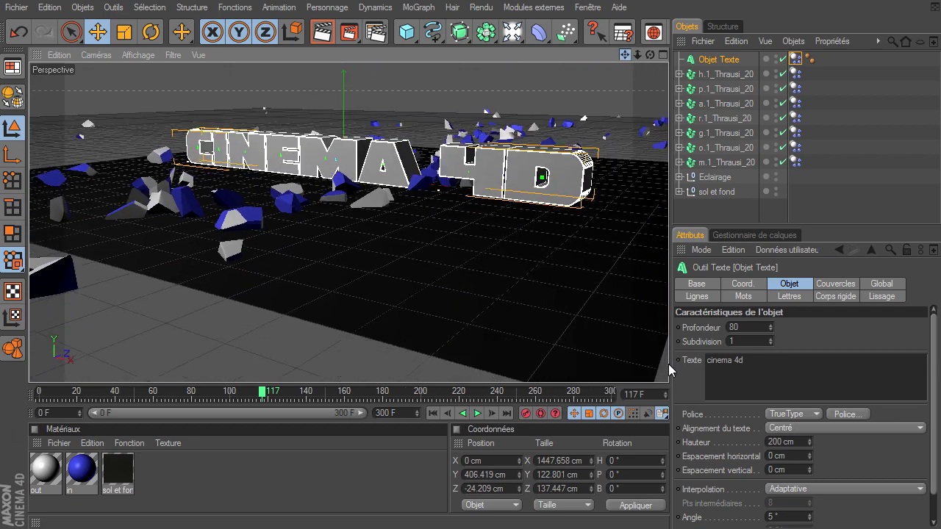
drag(645, 59, 668, 364)
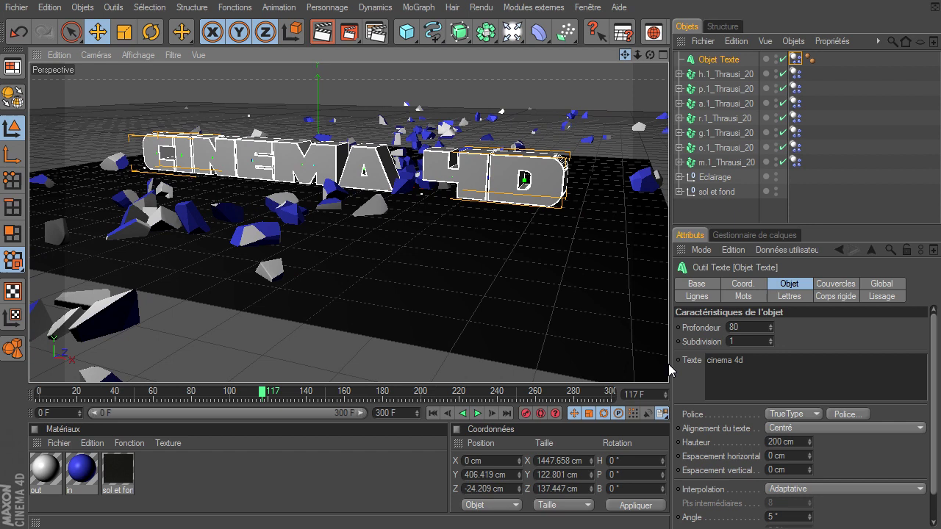
click(435, 413)
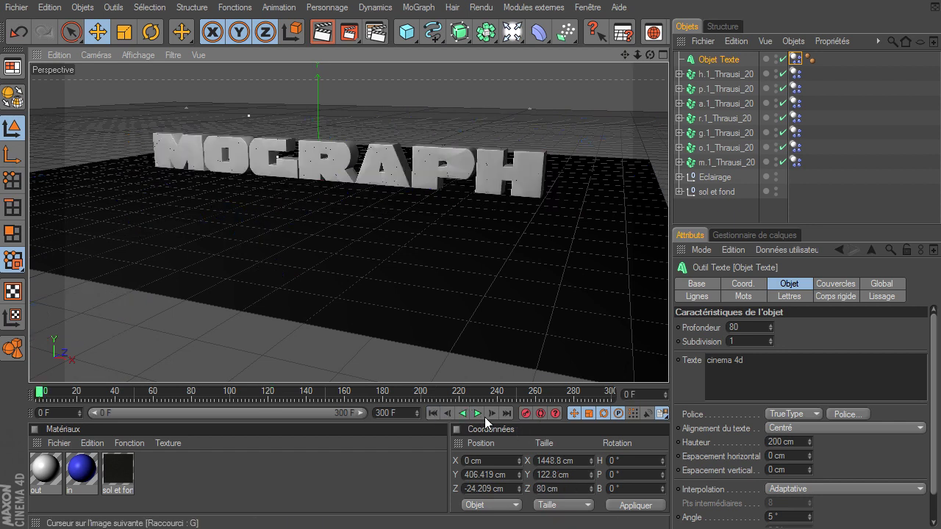
With Objet Texte selected, render the active view of frame 0
click(725, 162)
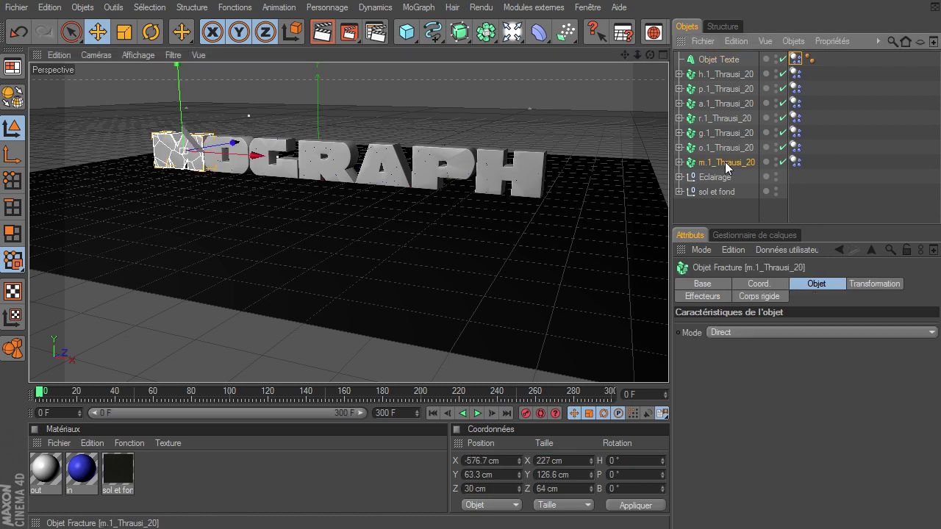
click(735, 218)
click(724, 62)
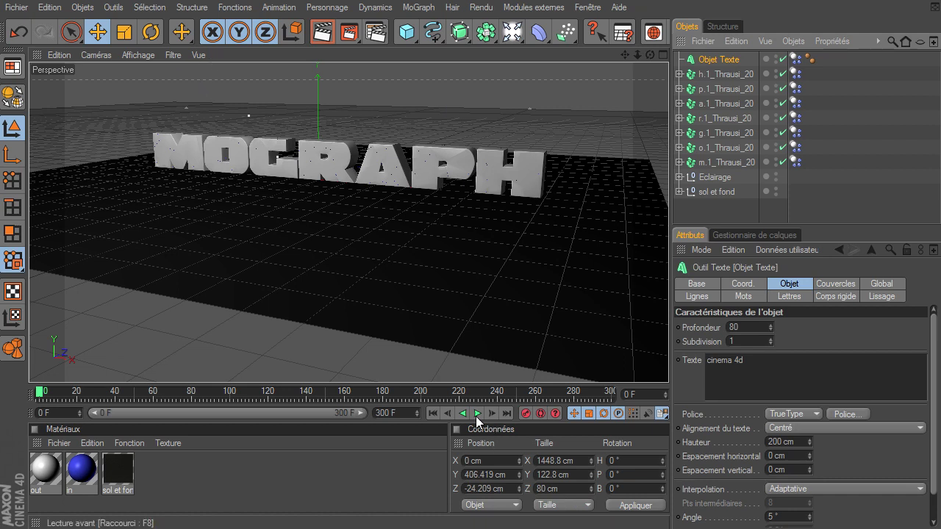
click(325, 35)
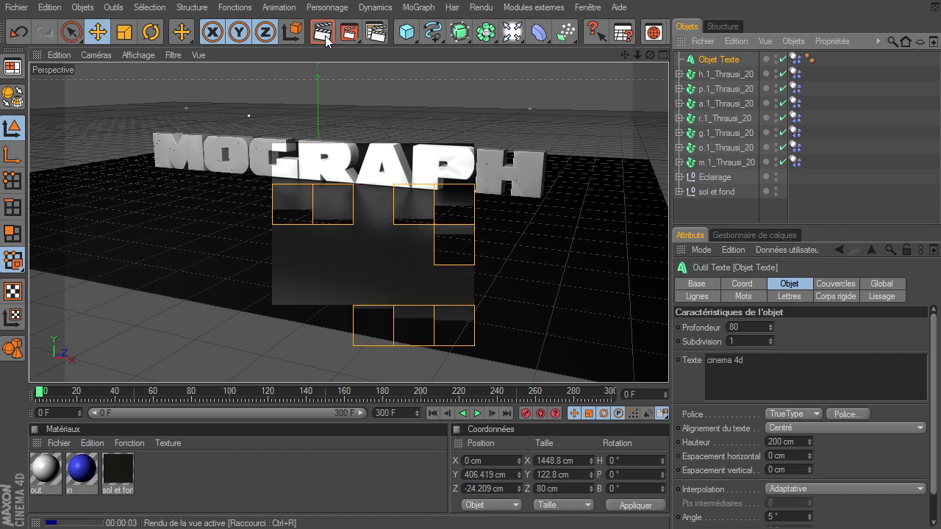
click(295, 445)
click(476, 413)
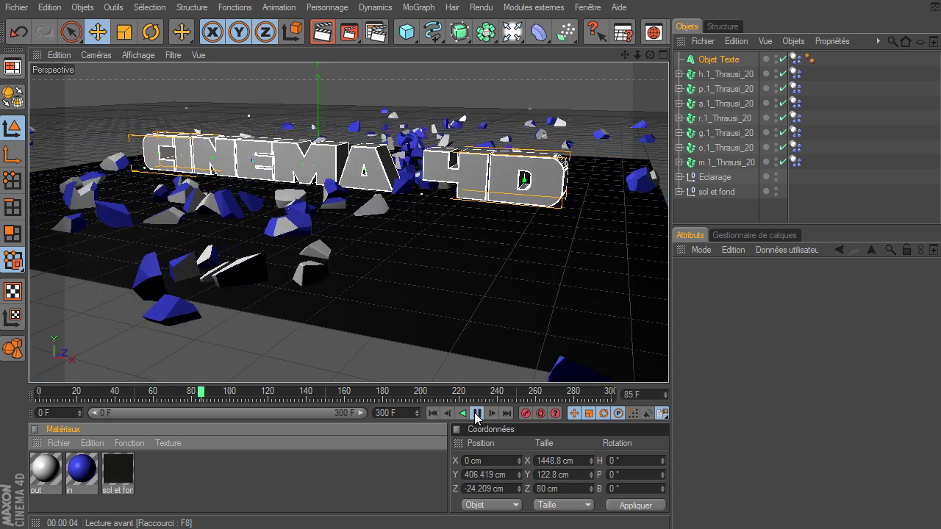
click(476, 414)
click(324, 39)
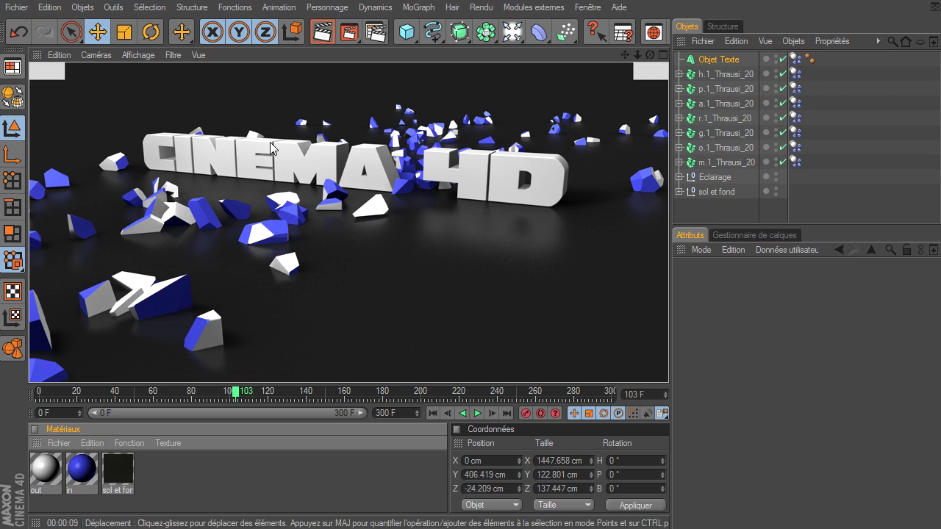
click(477, 414)
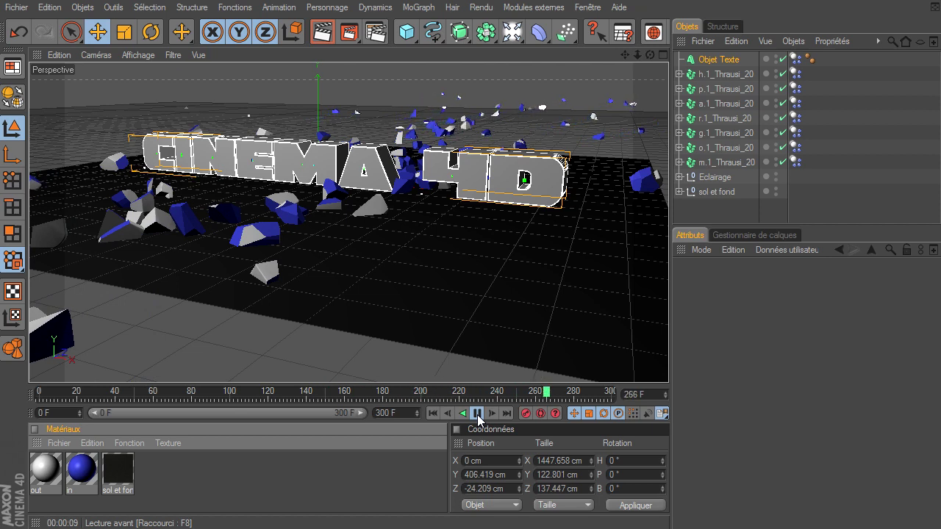
click(478, 417)
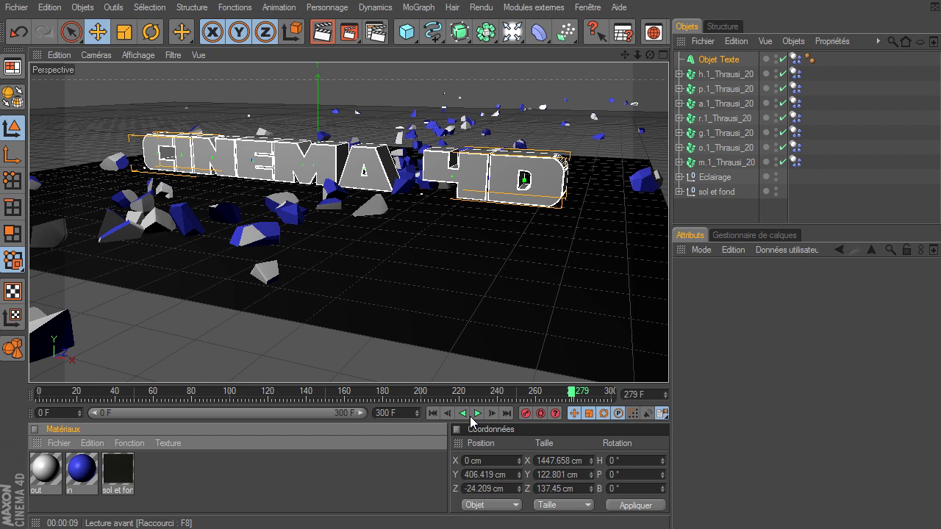
click(433, 413)
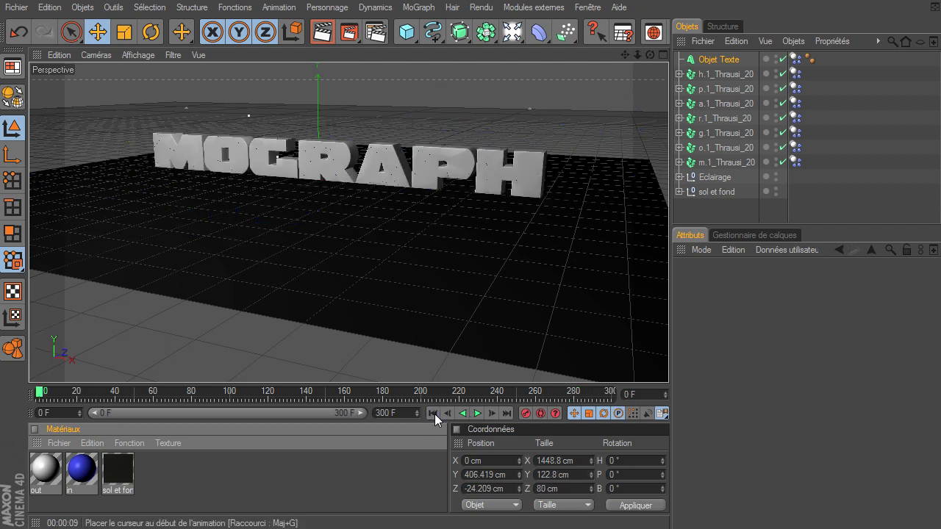